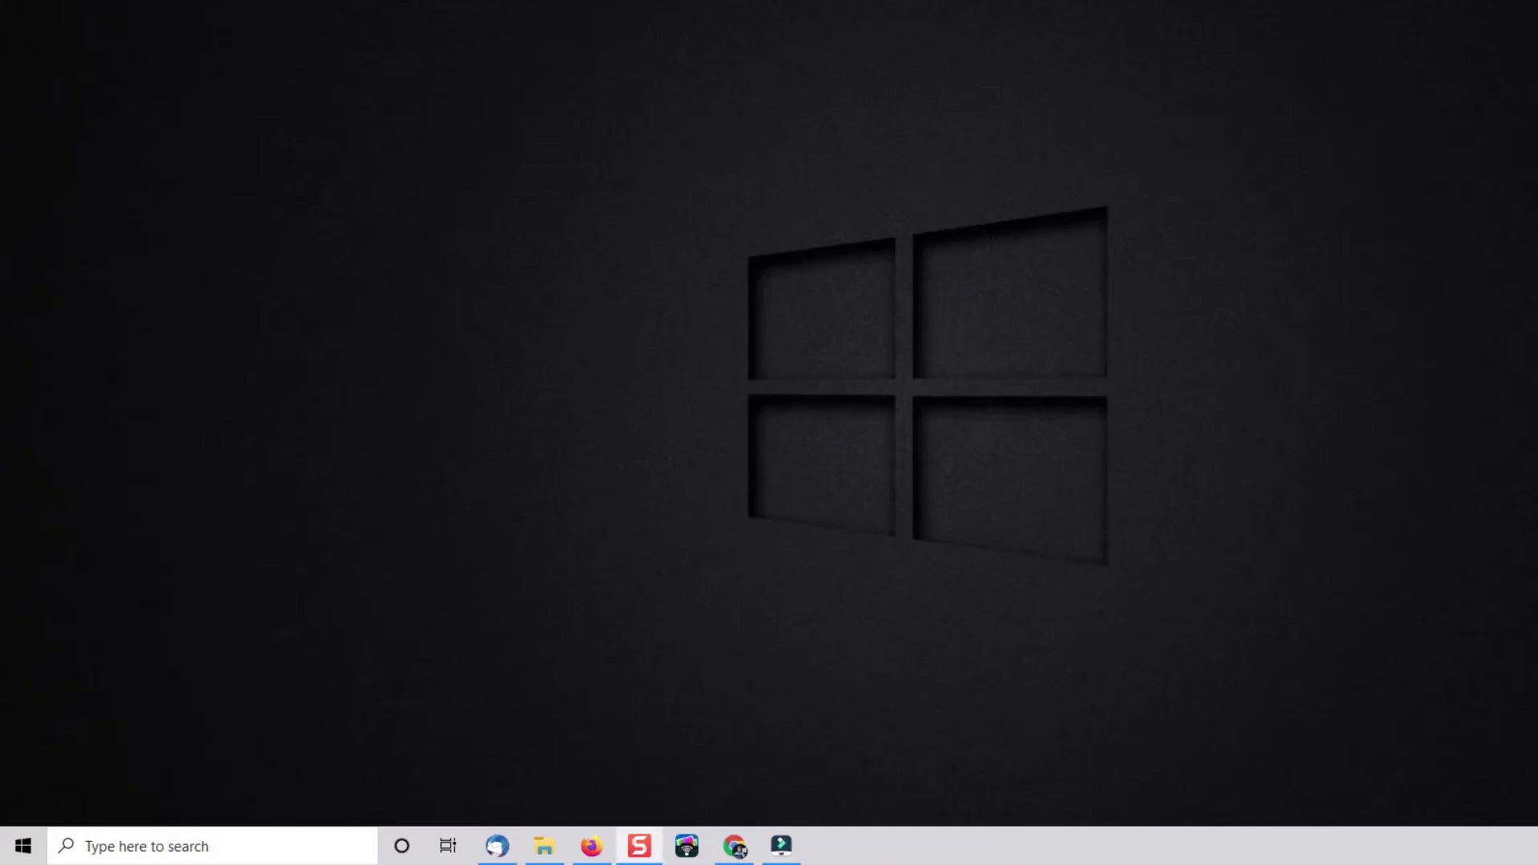
# Use Shift+Restart from the Start menu power options to reboot into advanced recovery options
pyautogui.click(23, 847)
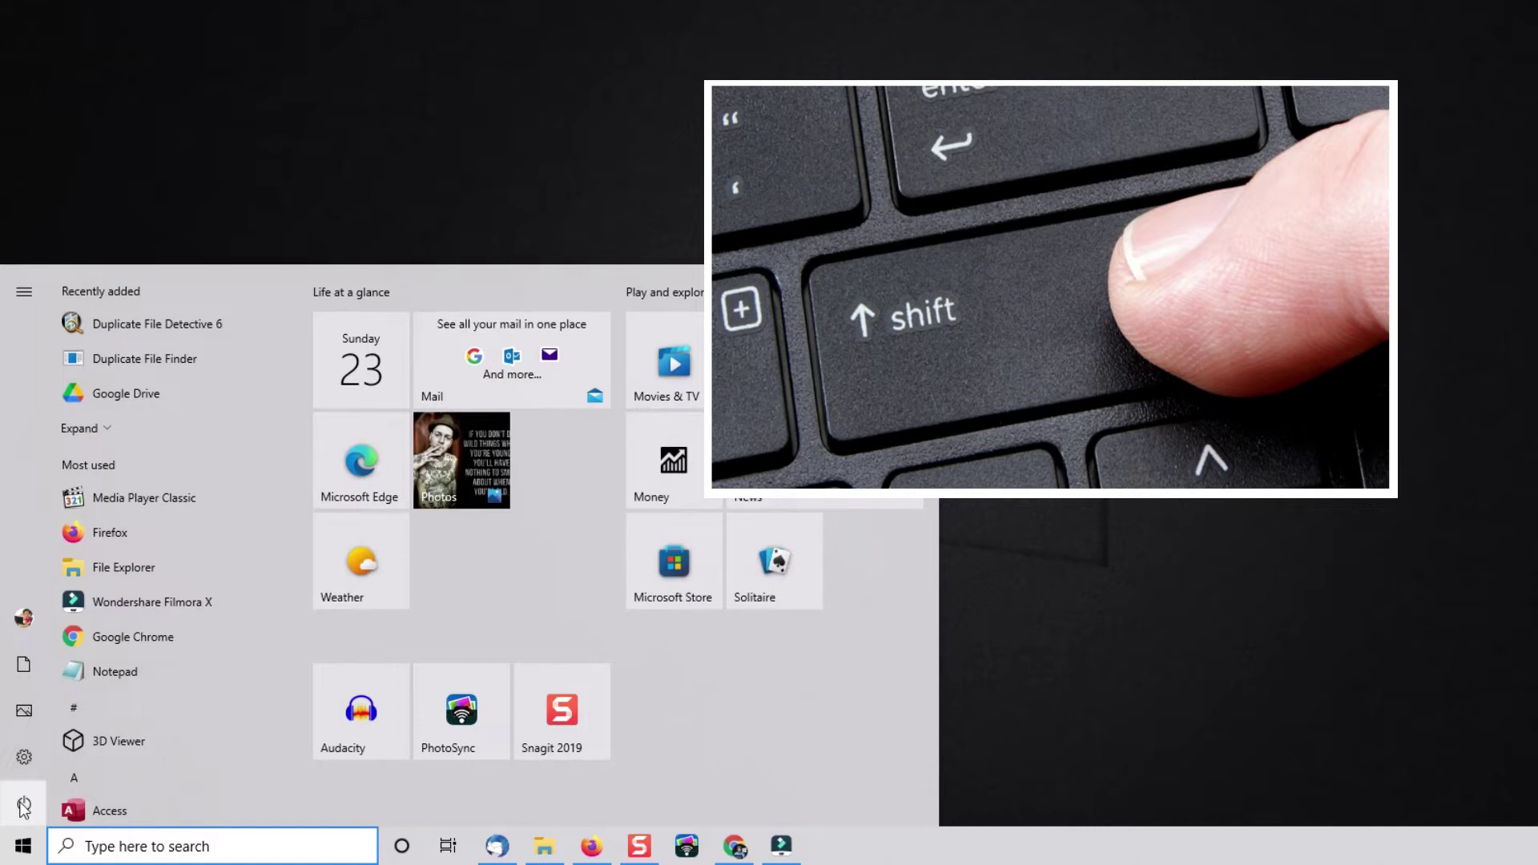
pyautogui.click(24, 805)
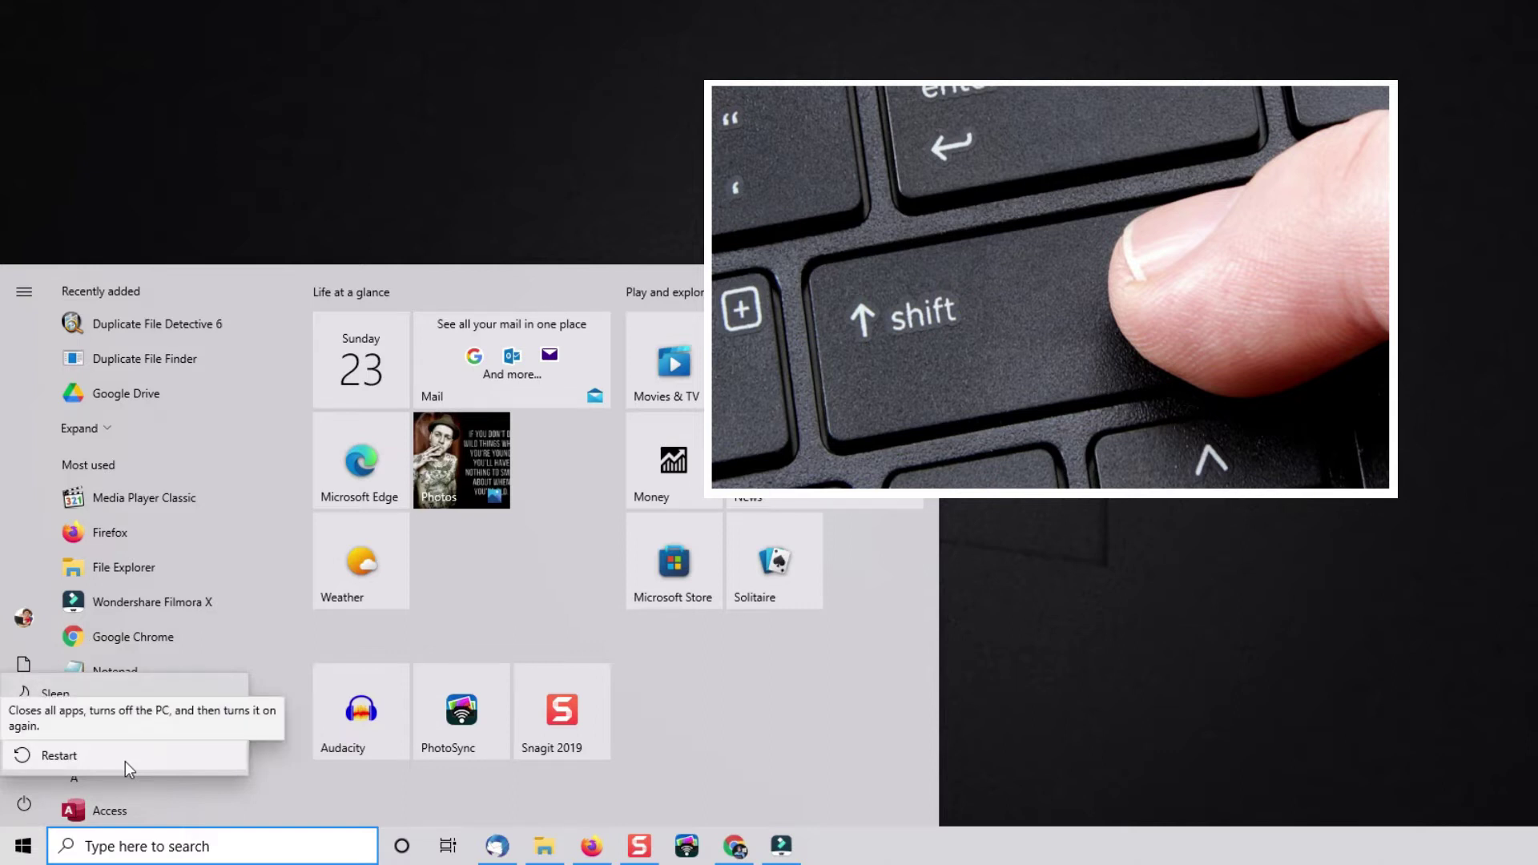
pyautogui.keyDown('shift'); pyautogui.click(60, 756); pyautogui.keyUp('shift')
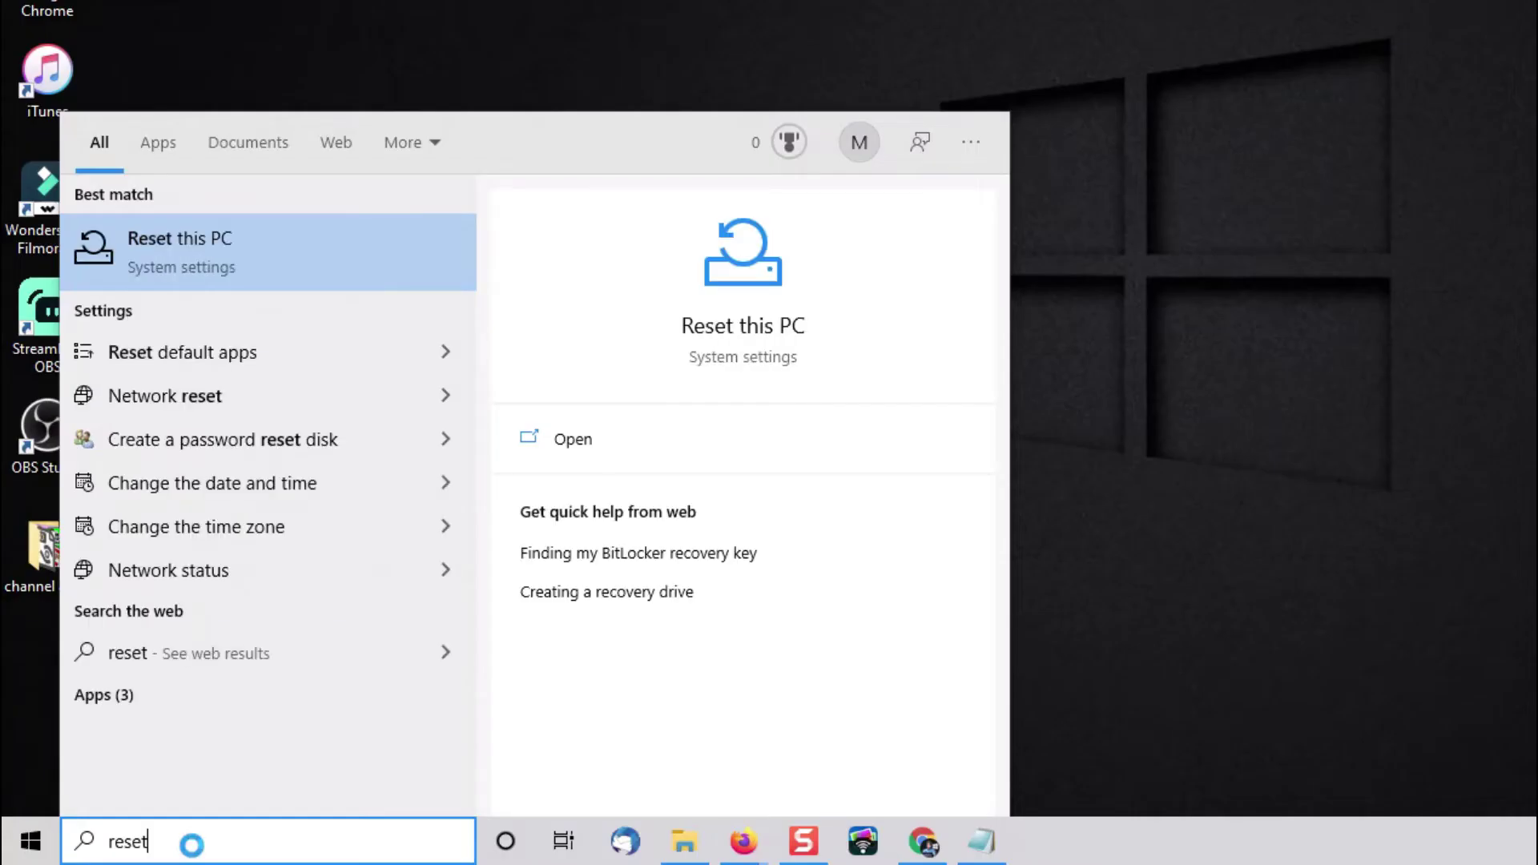
# Open Reset this PC from the 'reset' search results to reach Settings > Recovery
pyautogui.click(284, 248)
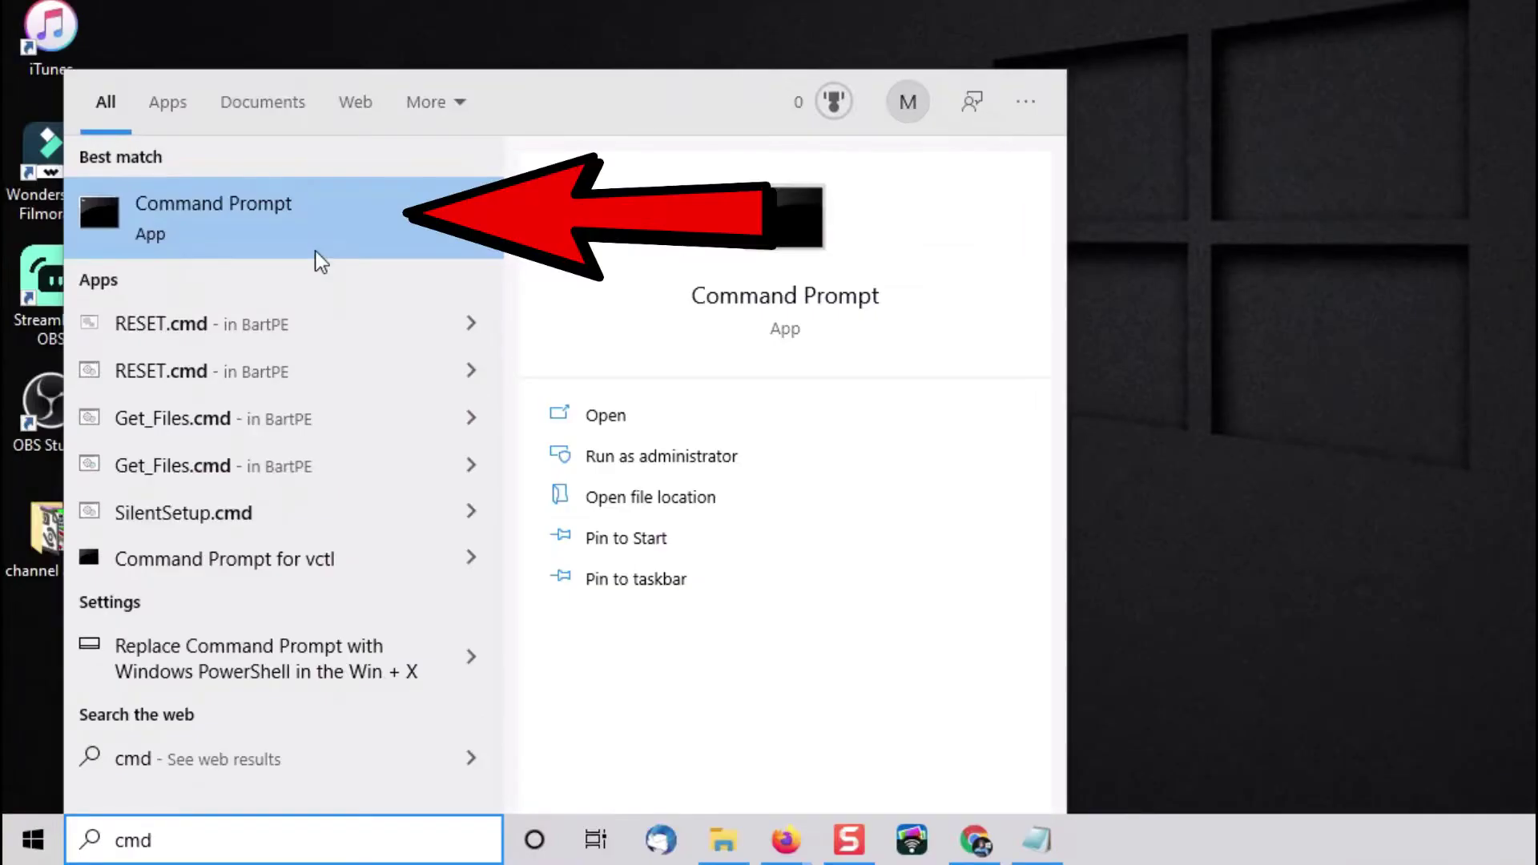
# Launch Command Prompt and enter shutdown /r /o to reboot into advanced startup
pyautogui.click(316, 252)
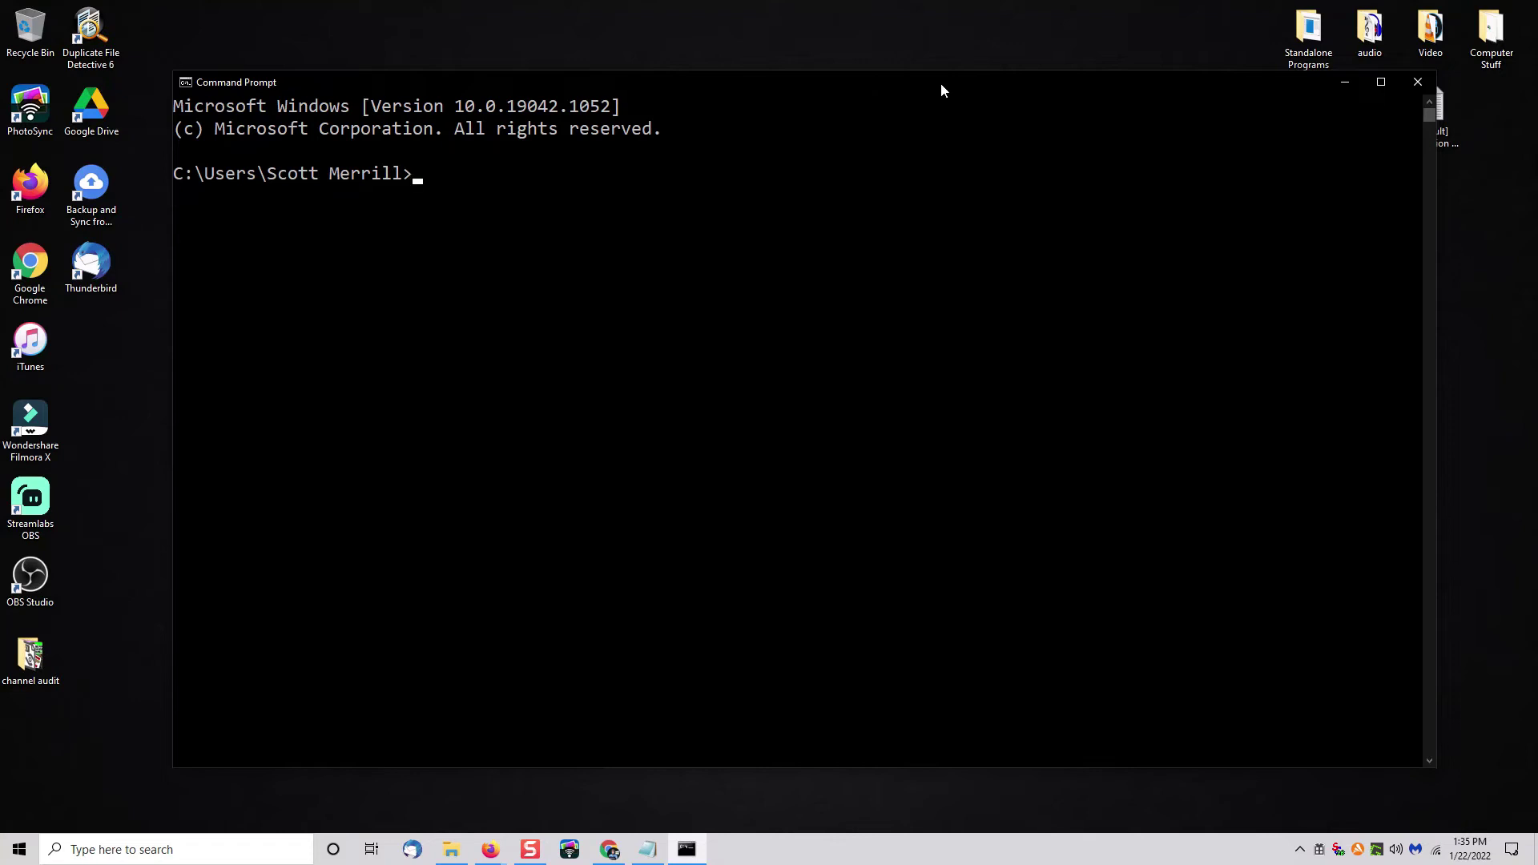
pyautogui.write('shutdown /r /o')
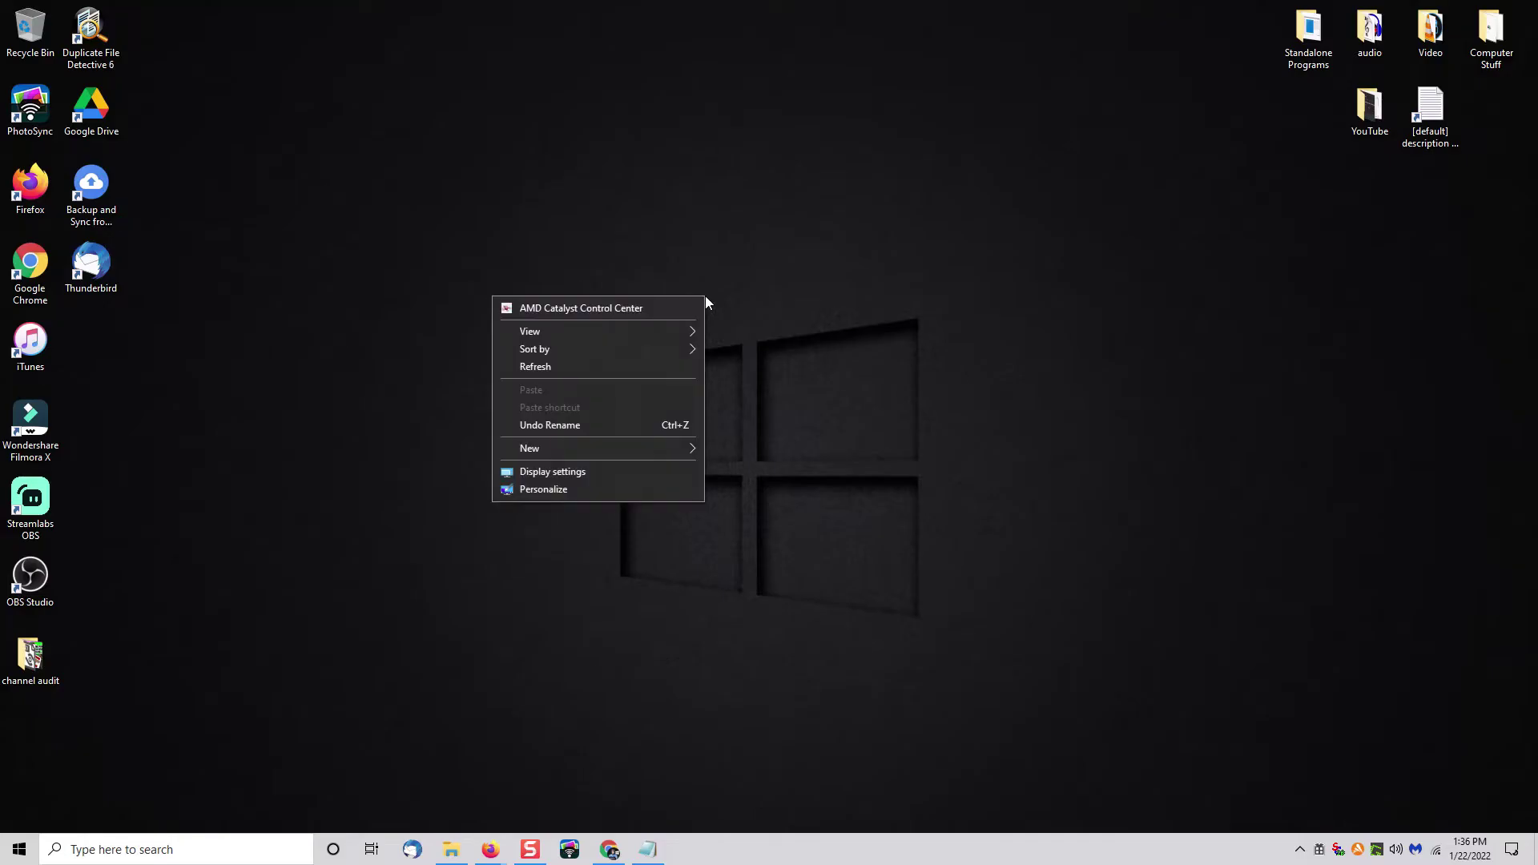
# Finish the shutdown.exe /r /o shortcut wizard, naming the shortcut 'Safe Mode restart'
pyautogui.moveTo(683, 449)
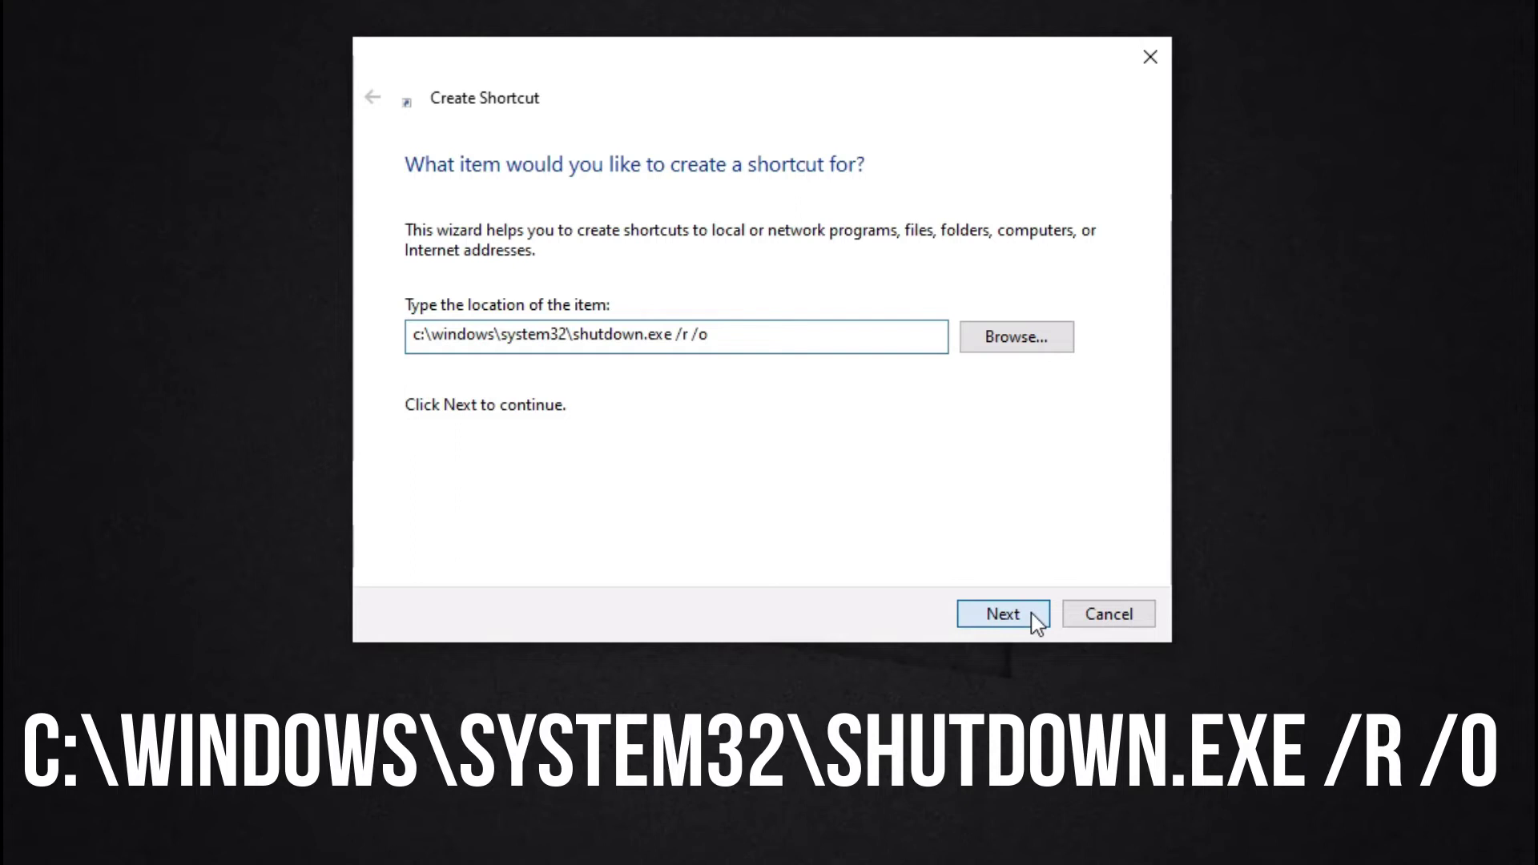
pyautogui.click(1034, 616)
pyautogui.write('Safe Mod')
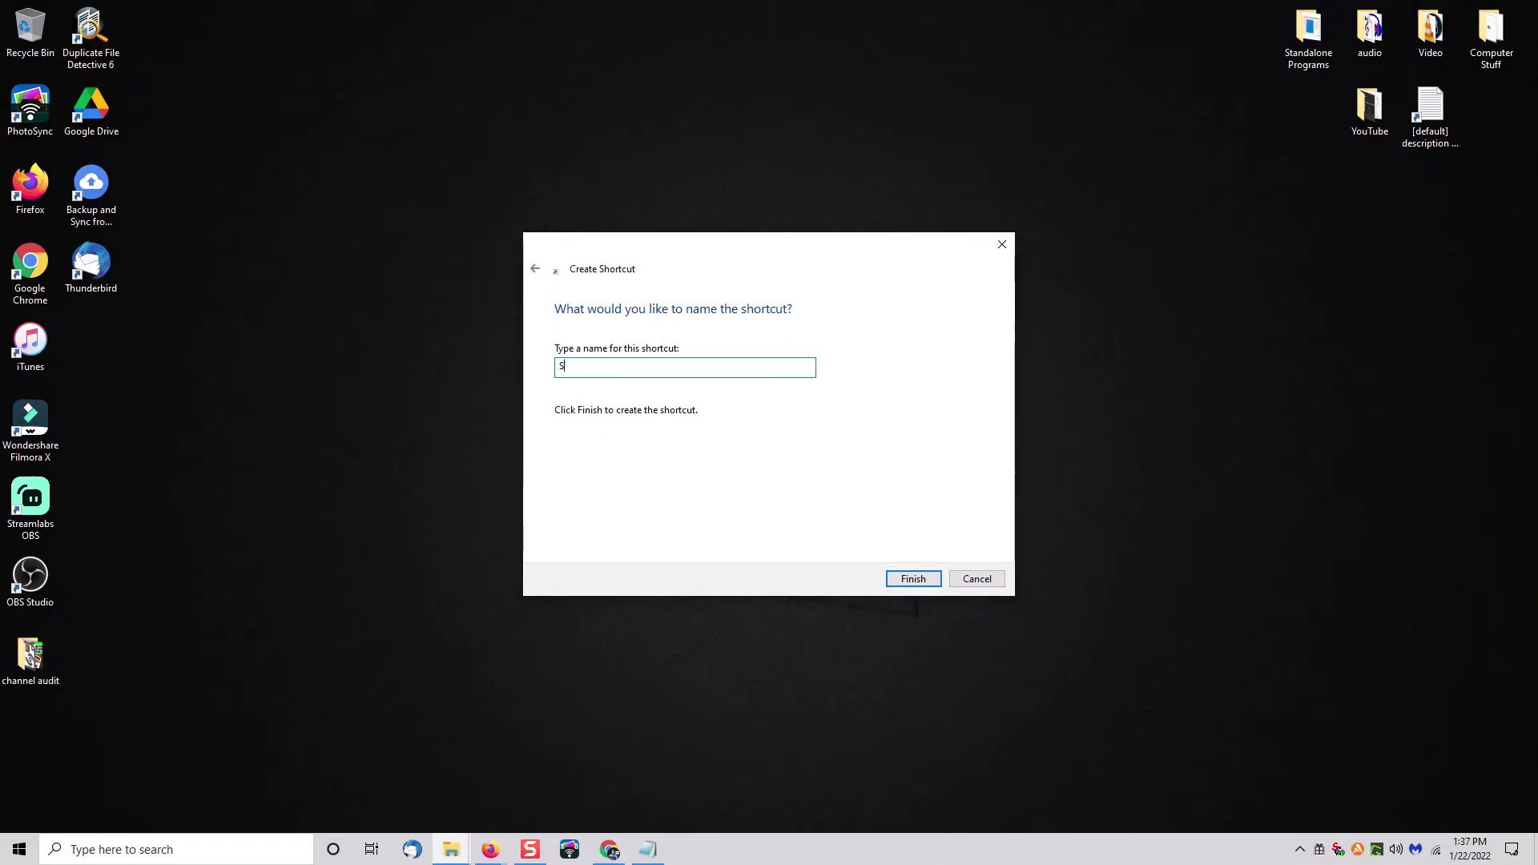
pyautogui.write('e restart')
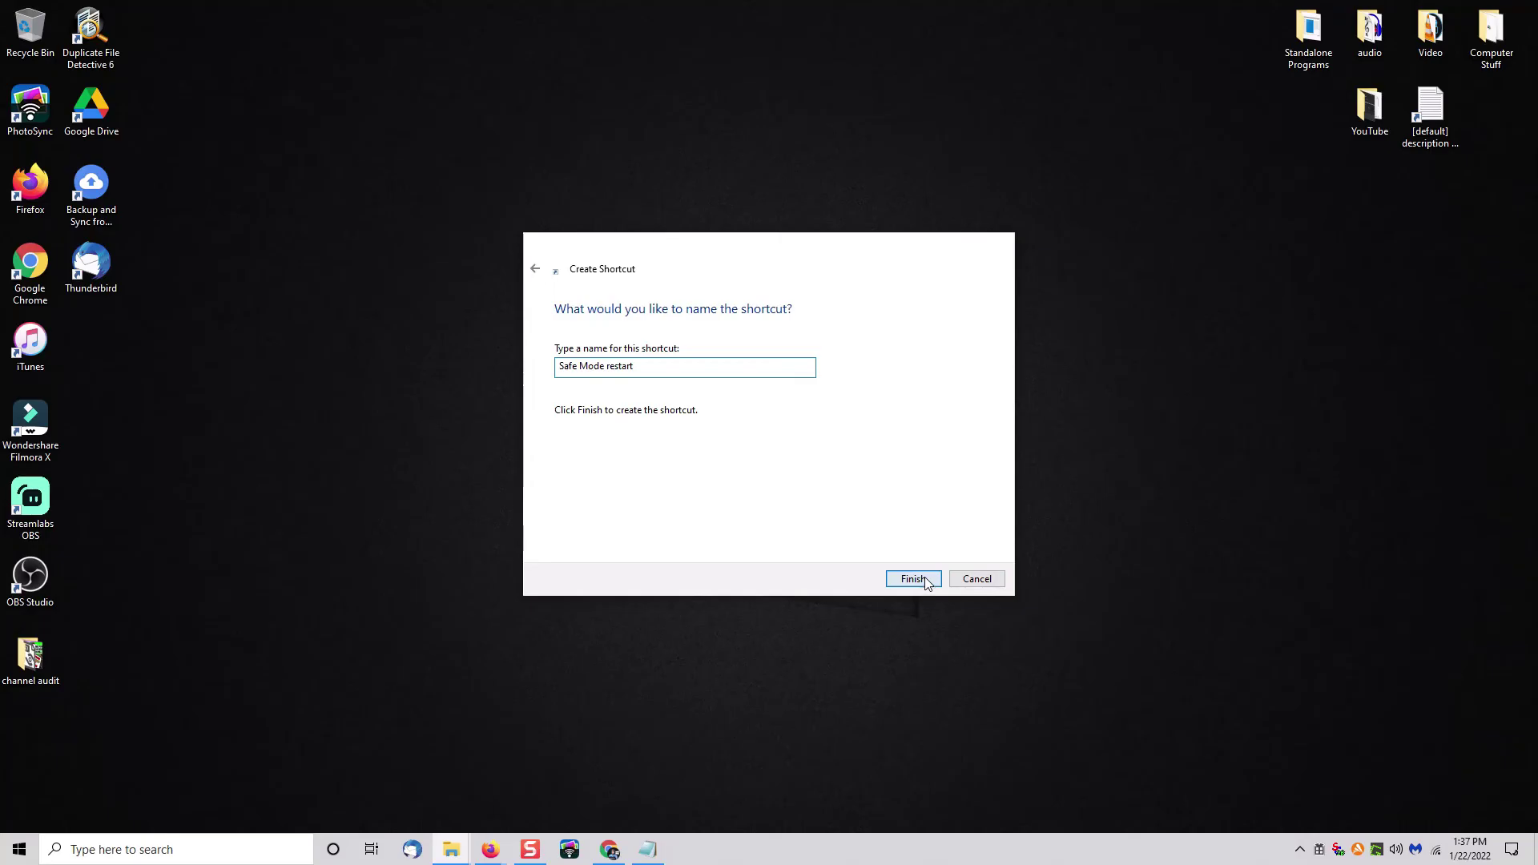
pyautogui.click(1001, 623)
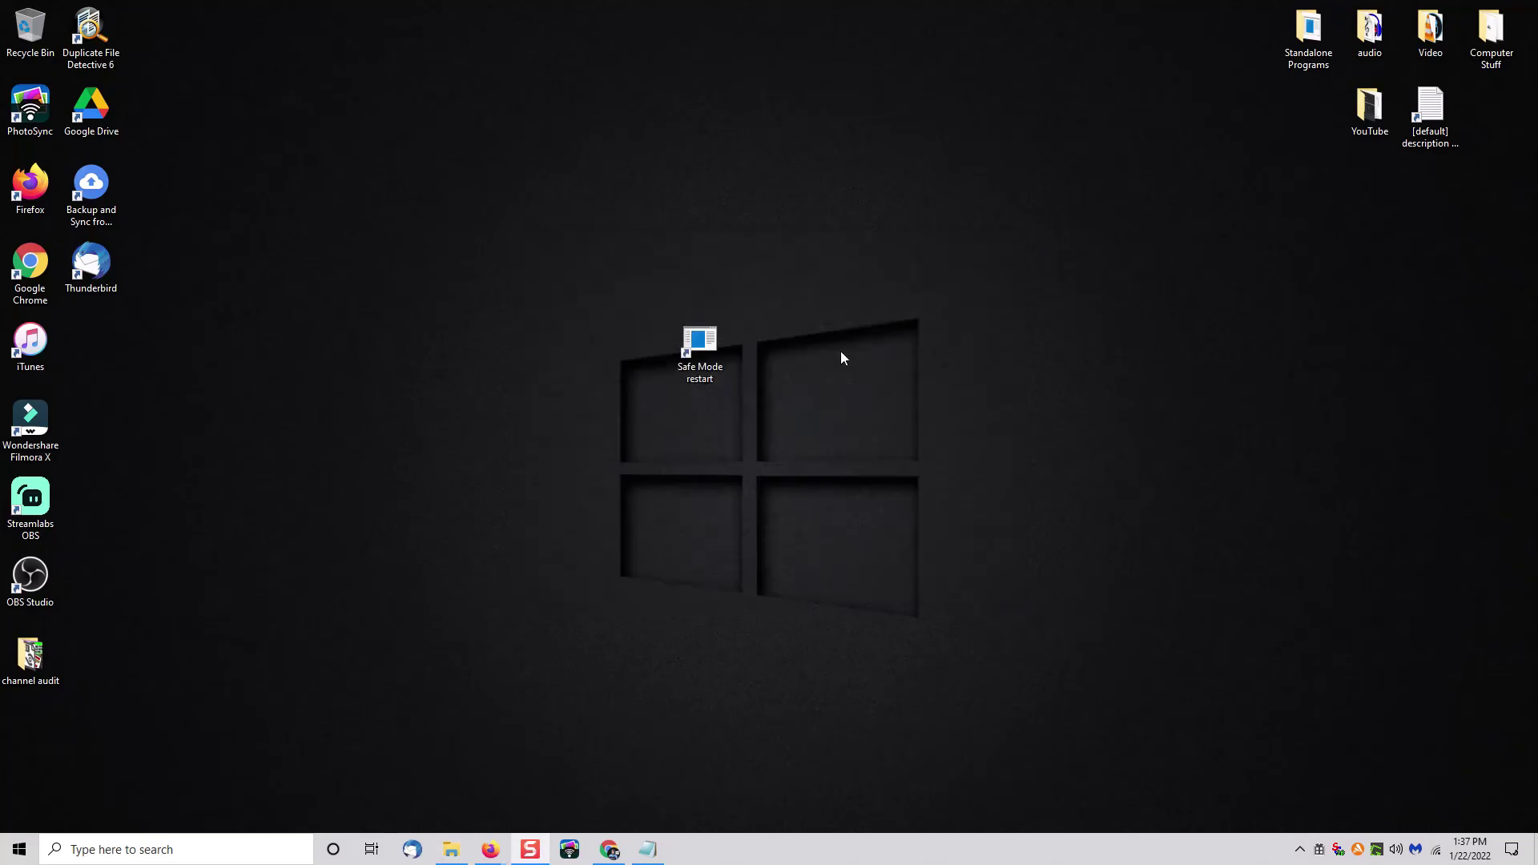
# Drag the Safe Mode restart shortcut into the top row of desktop icons
pyautogui.moveTo(711, 352); pyautogui.dragTo(958, 116)
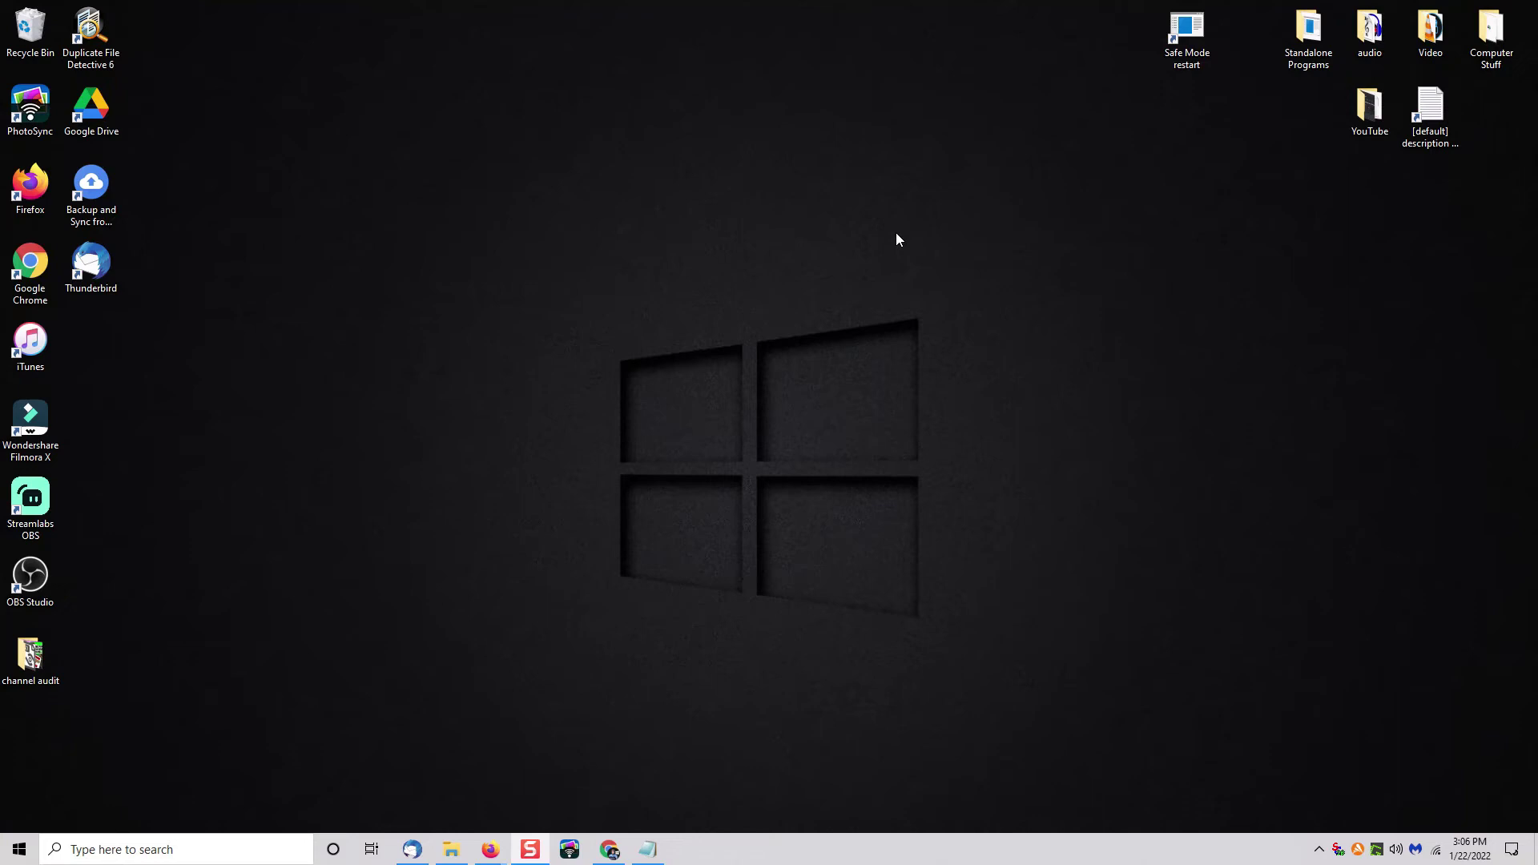
# Create a new text document renamed 'safe mode restart.bat' on the desktop and open it for editing
pyautogui.rightClick(897, 235)
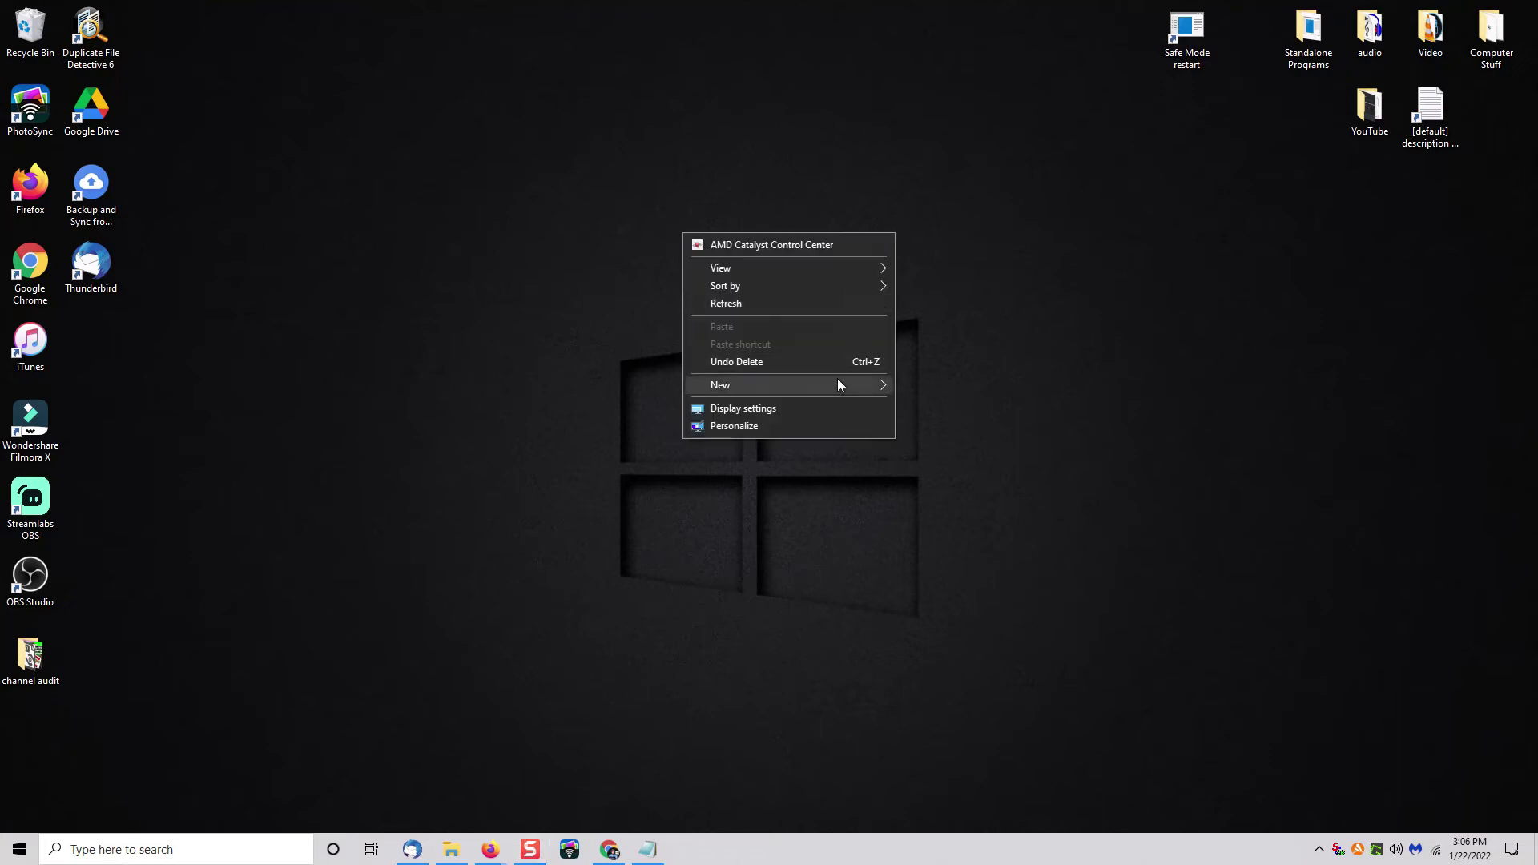
pyautogui.moveTo(837, 382)
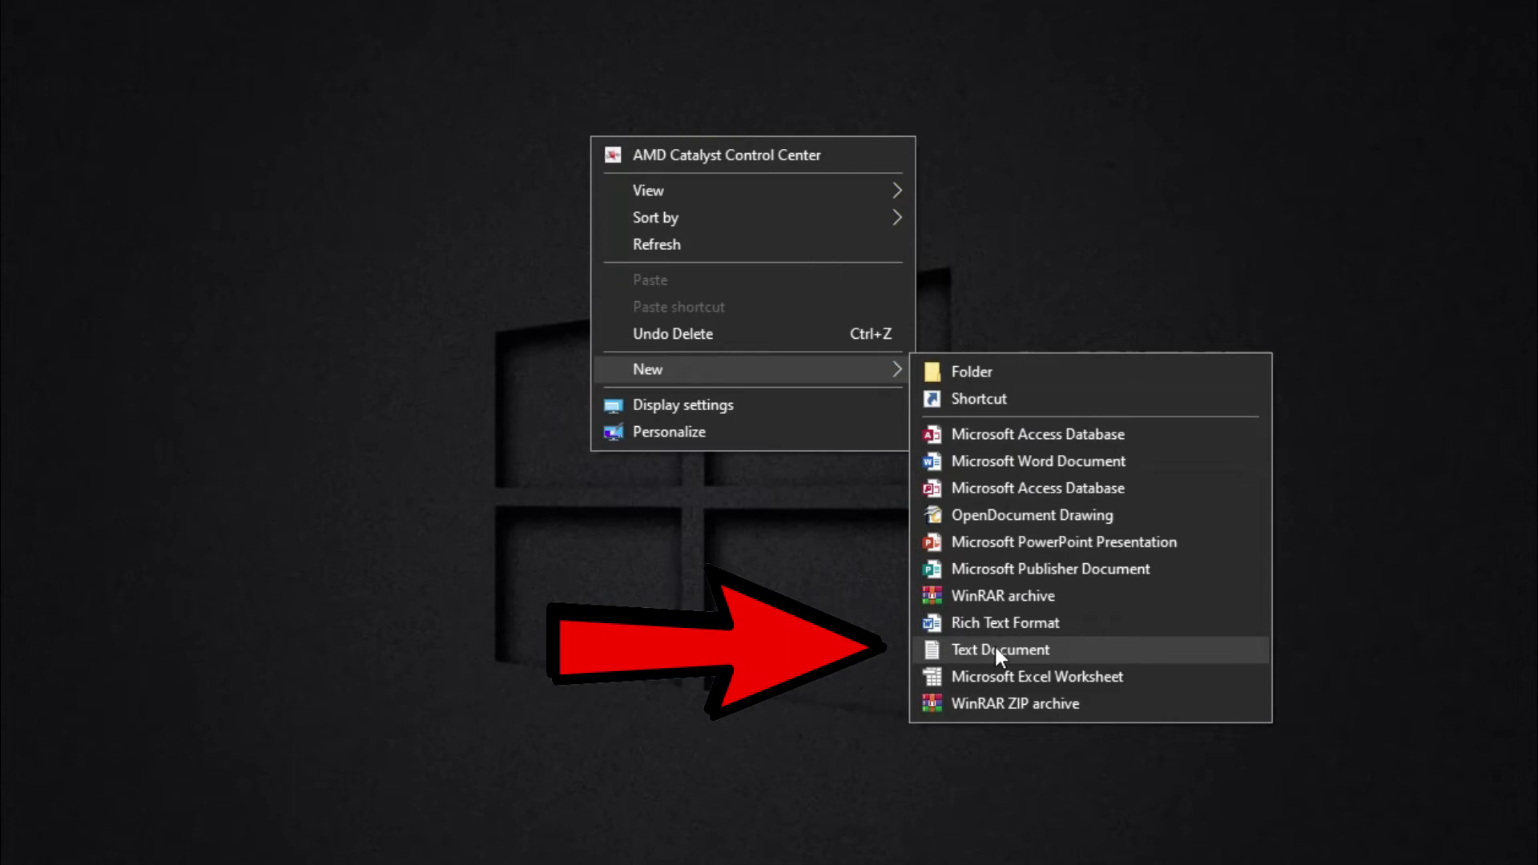
pyautogui.click(995, 648)
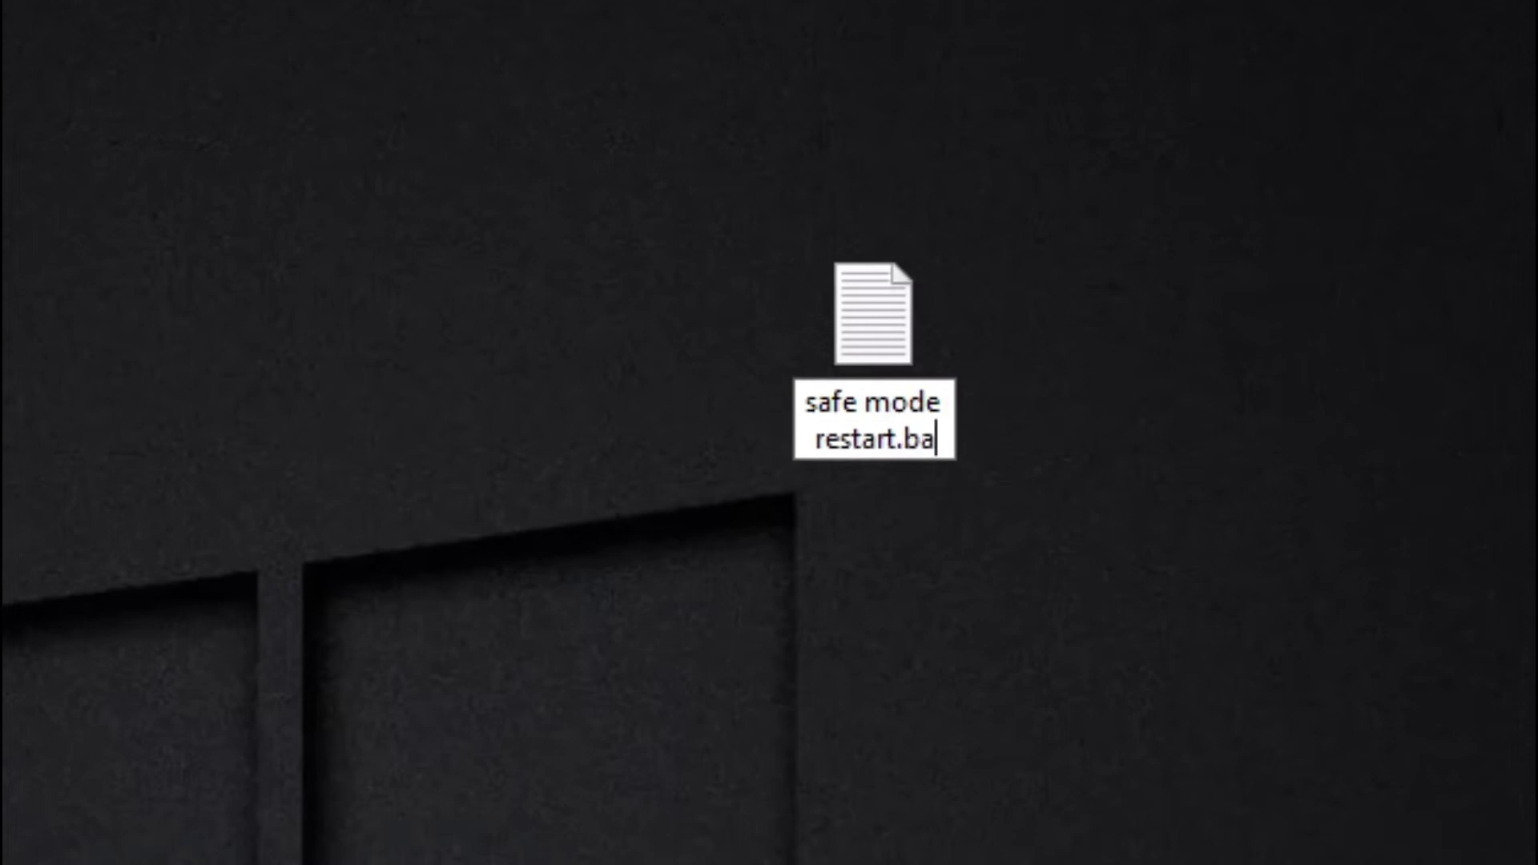
pyautogui.write('t')
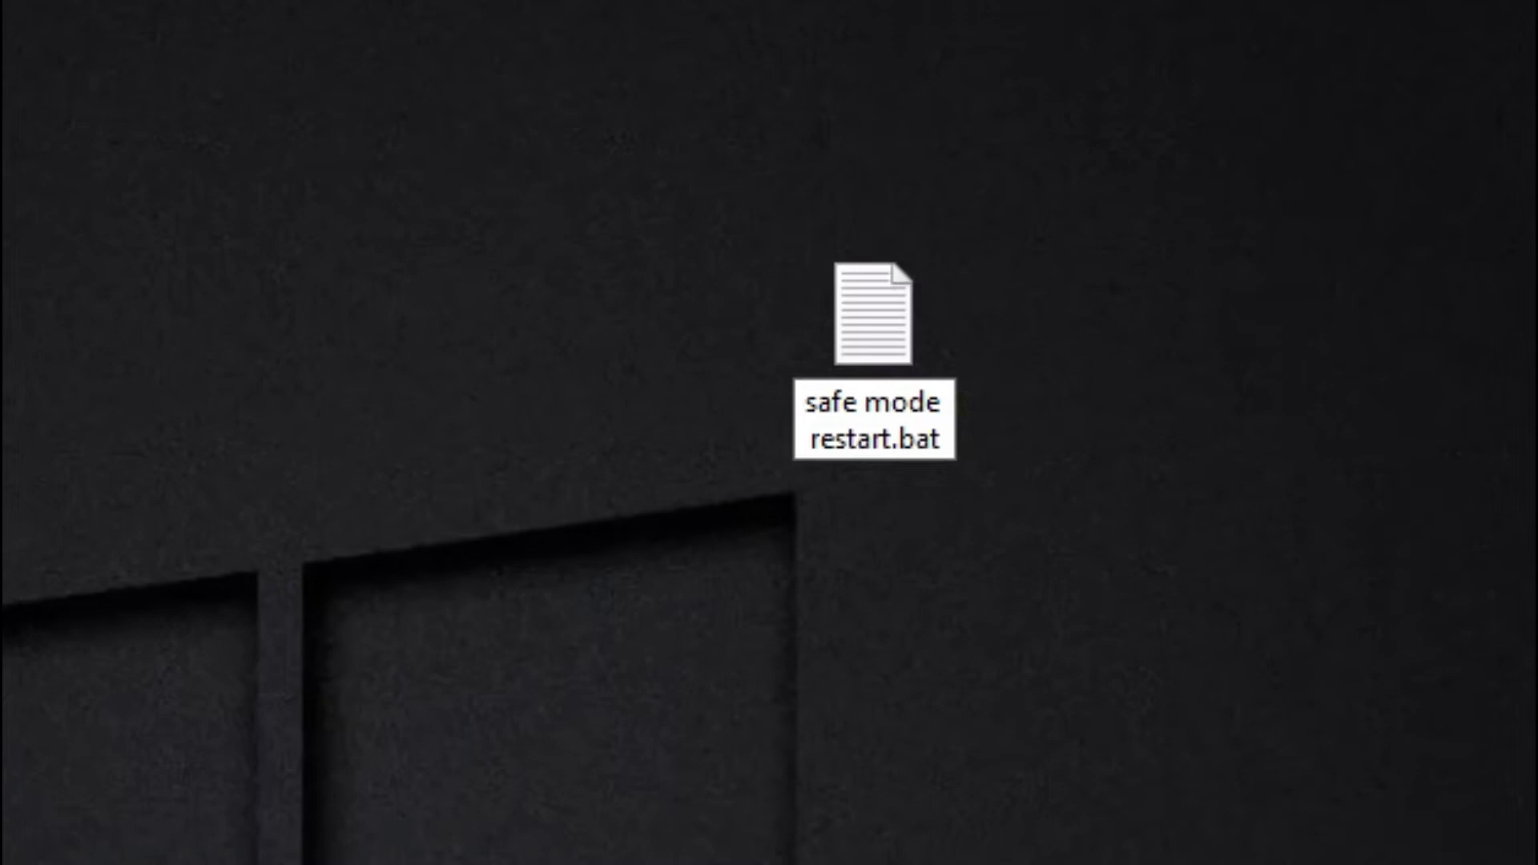
pyautogui.press('Return')
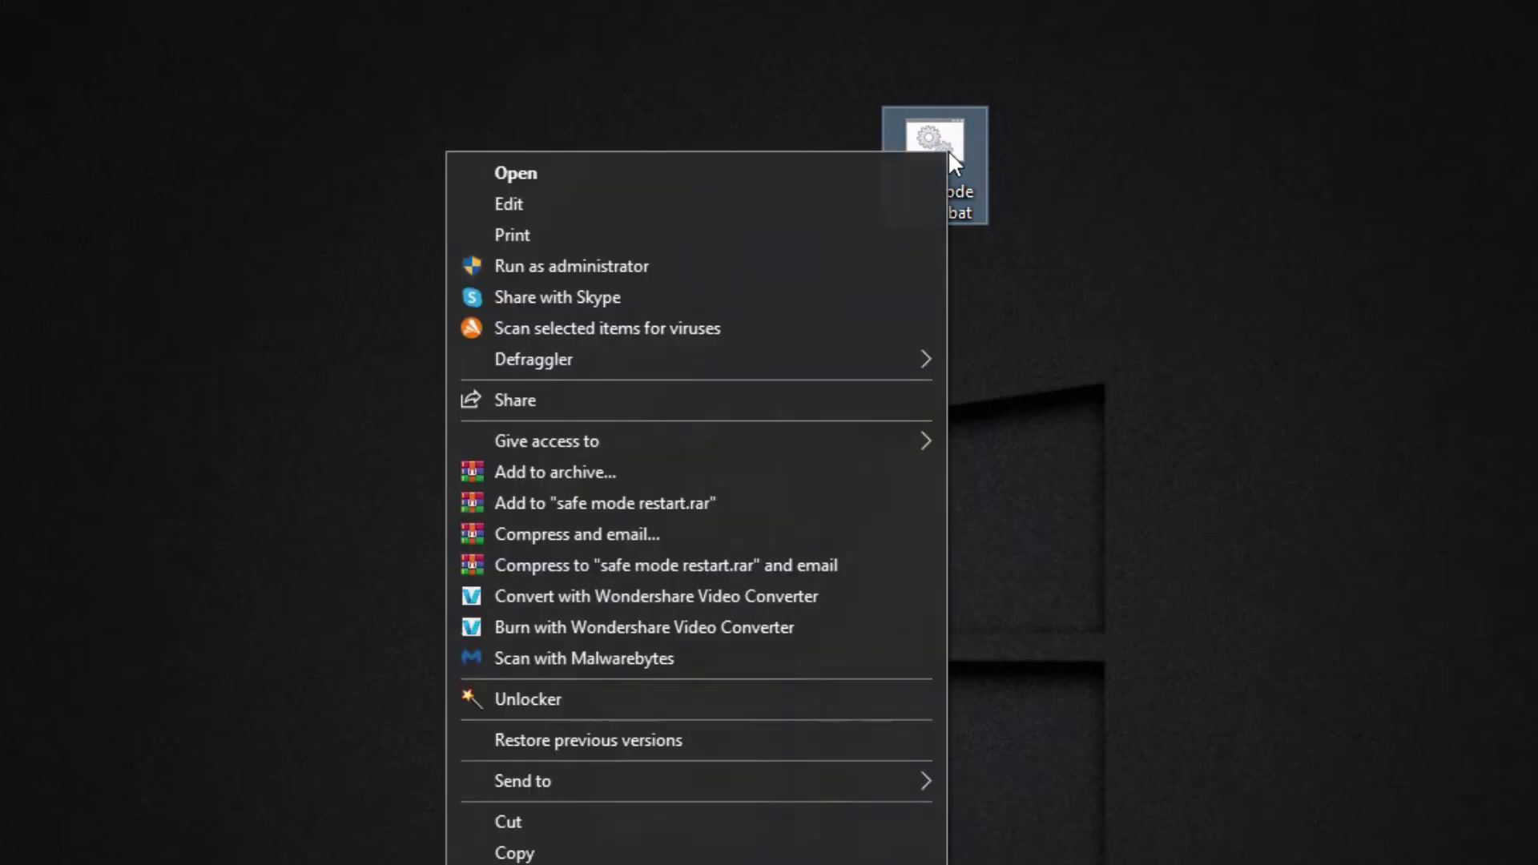
pyautogui.click(841, 204)
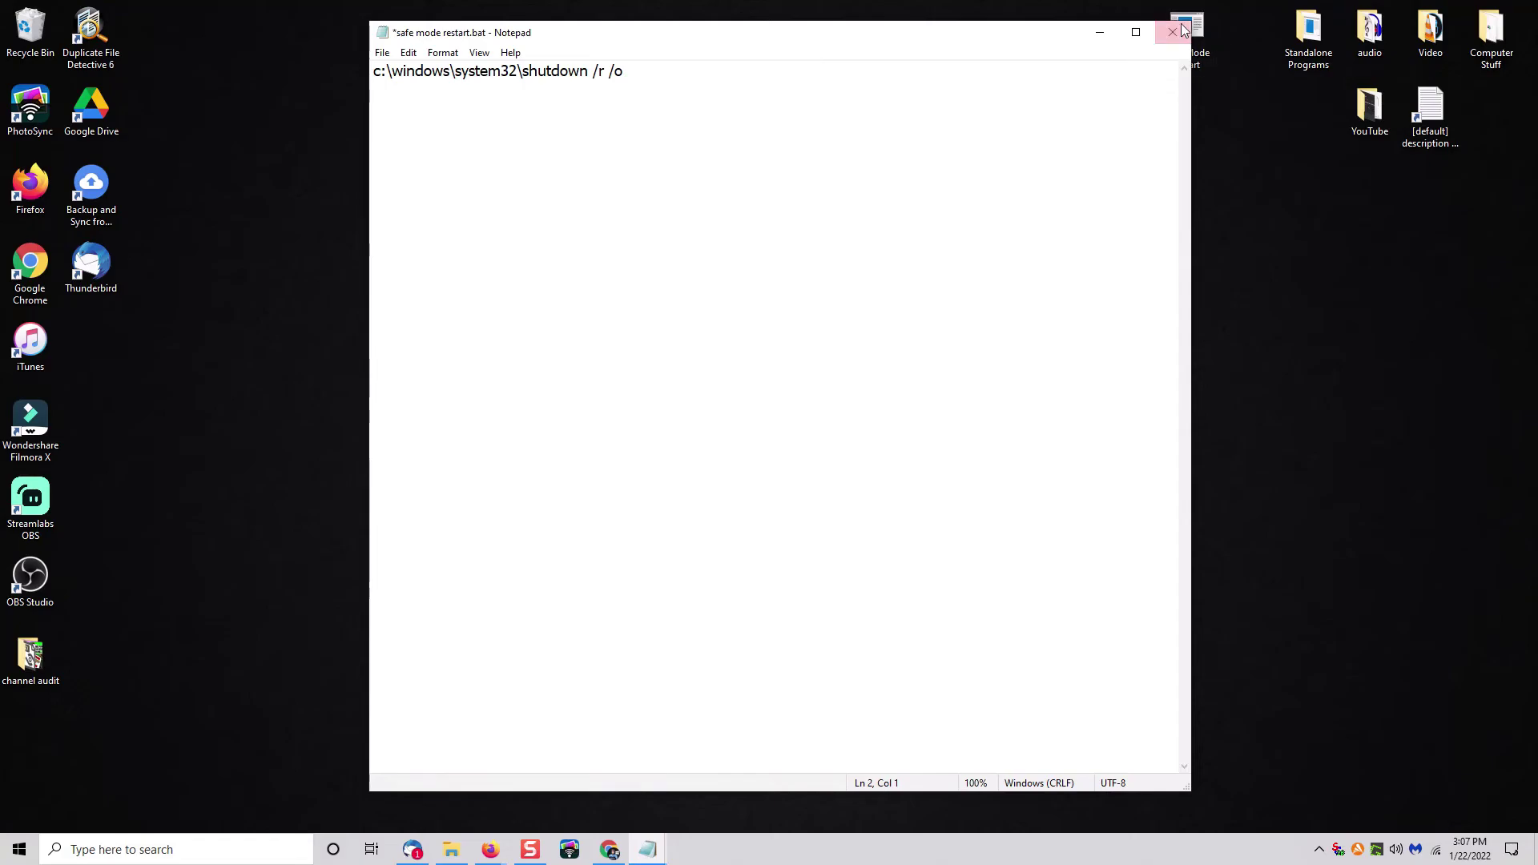
# Close Notepad, saving the changes to safe mode restart.bat
pyautogui.click(1177, 29)
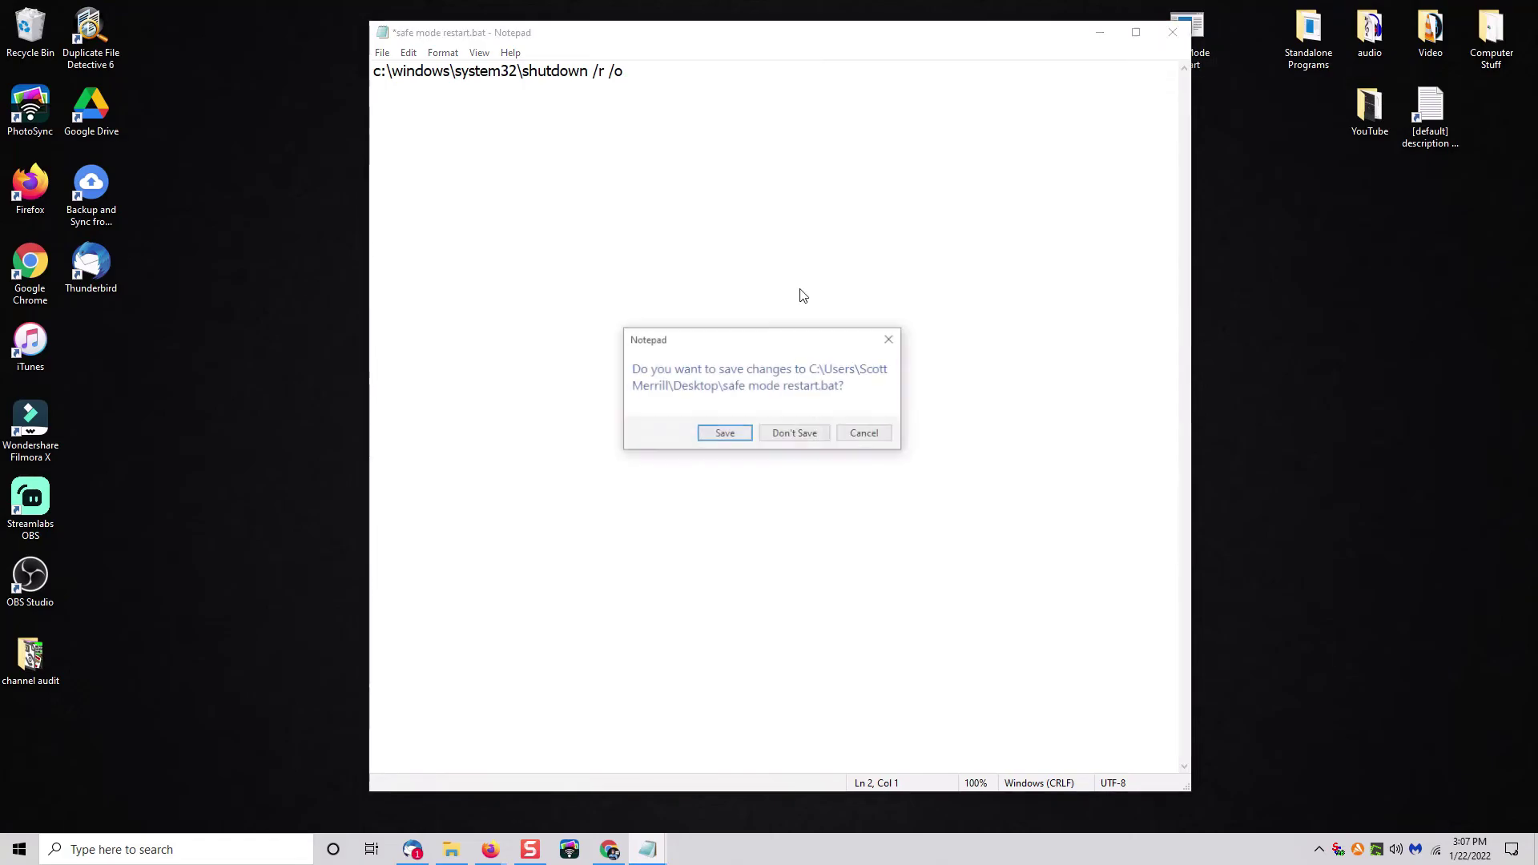
pyautogui.click(725, 434)
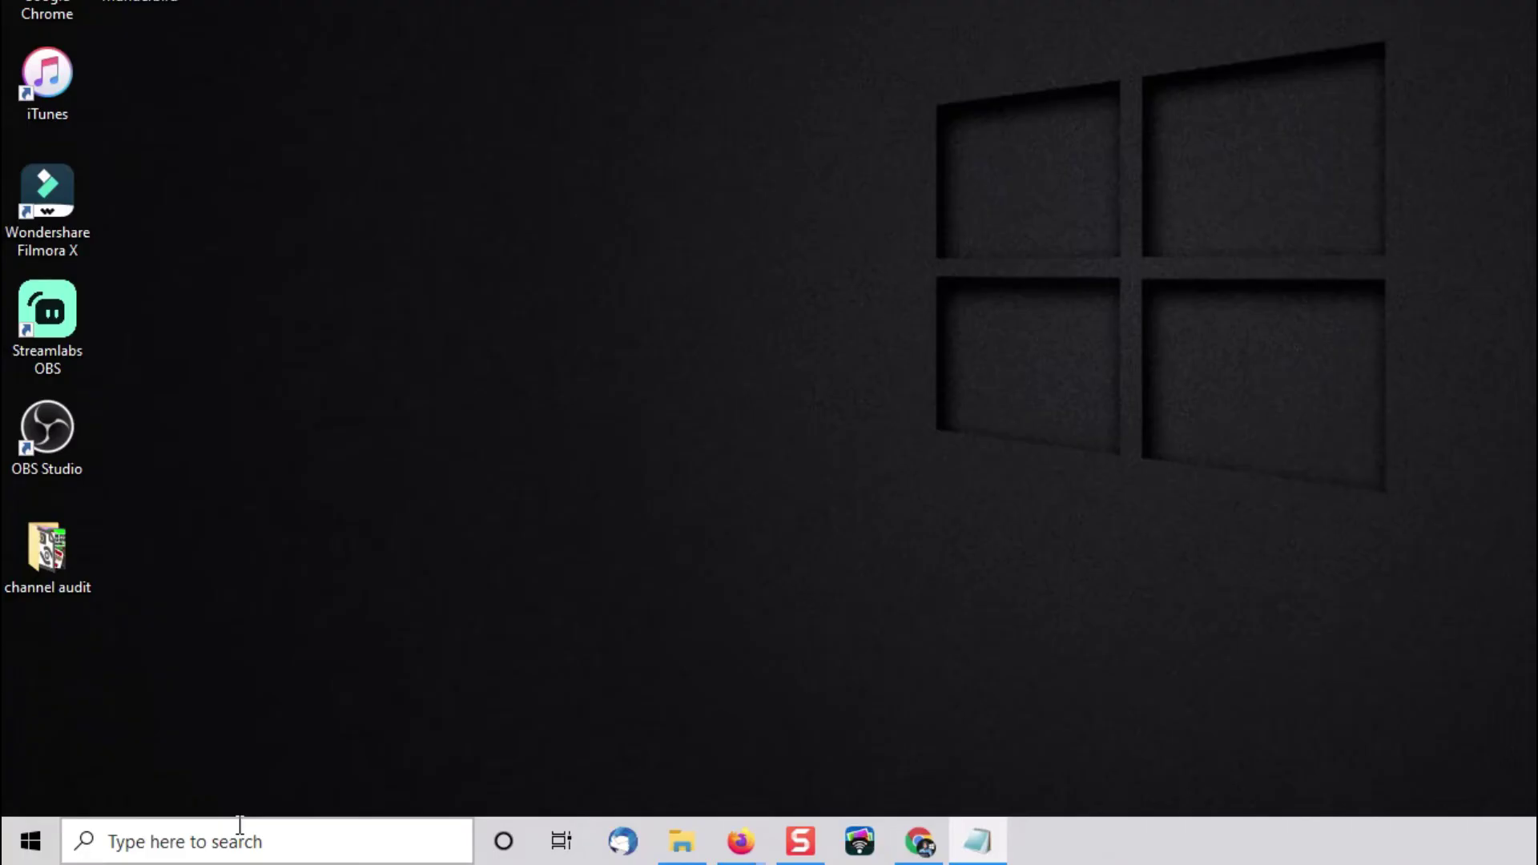
# Search 'recovery', open the Recovery Control Panel and start Create a recovery drive
pyautogui.click(240, 825)
pyautogui.write('recovery')
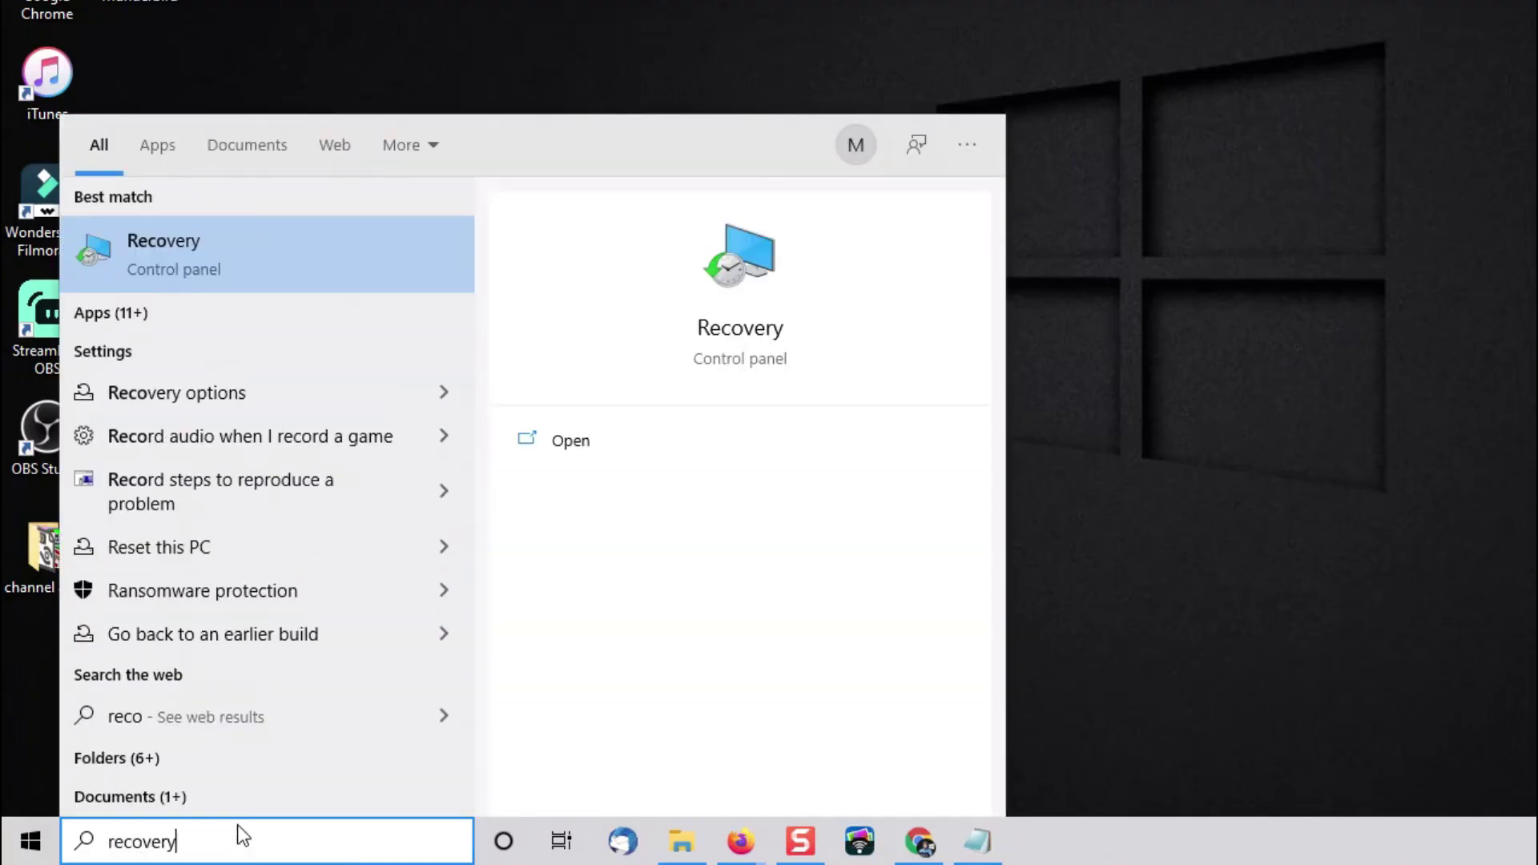
pyautogui.click(245, 271)
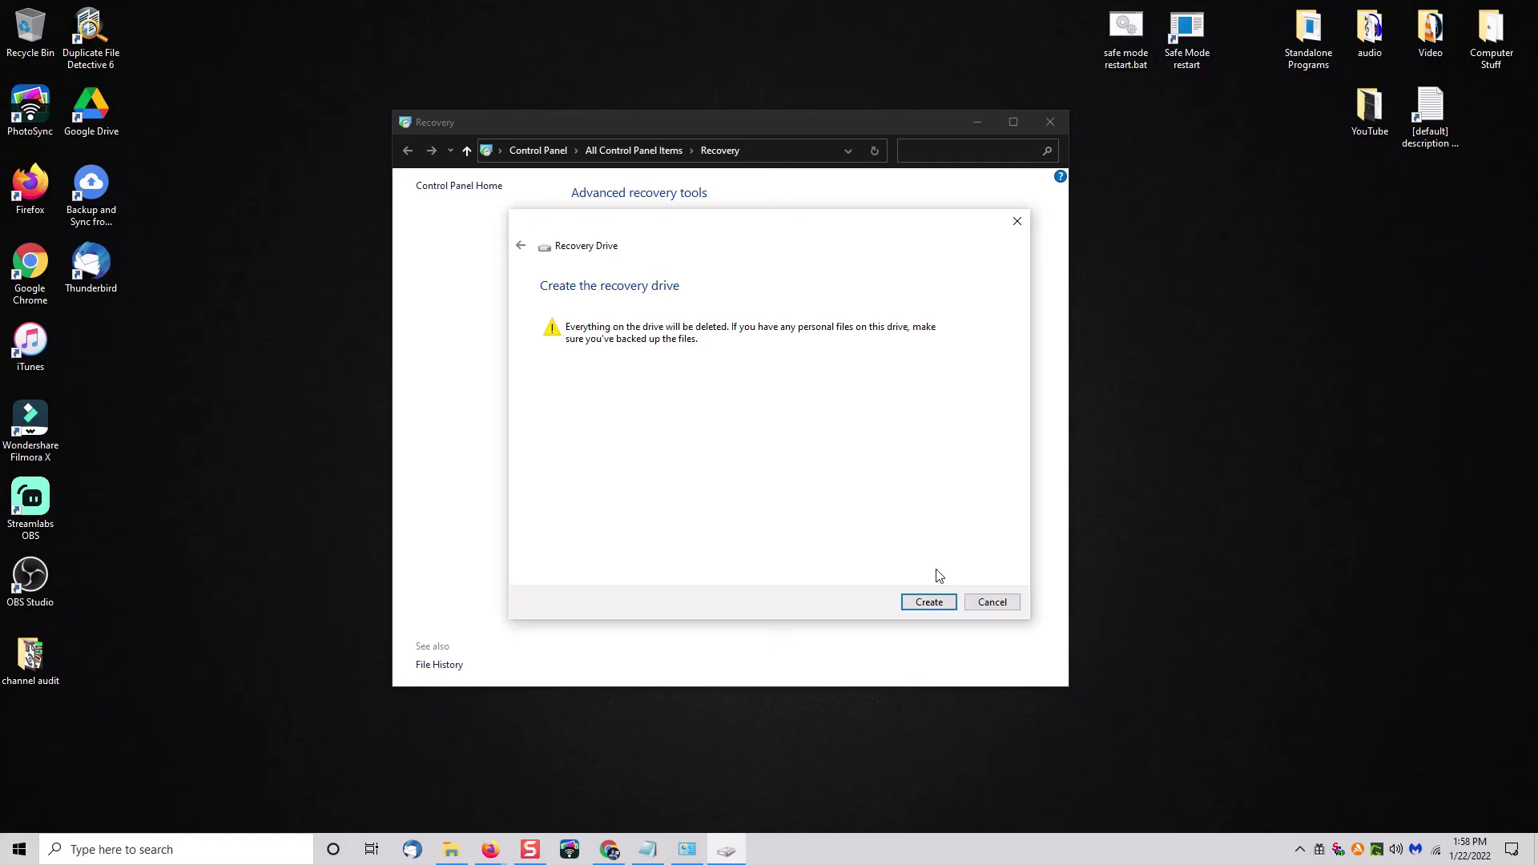
pyautogui.click(927, 607)
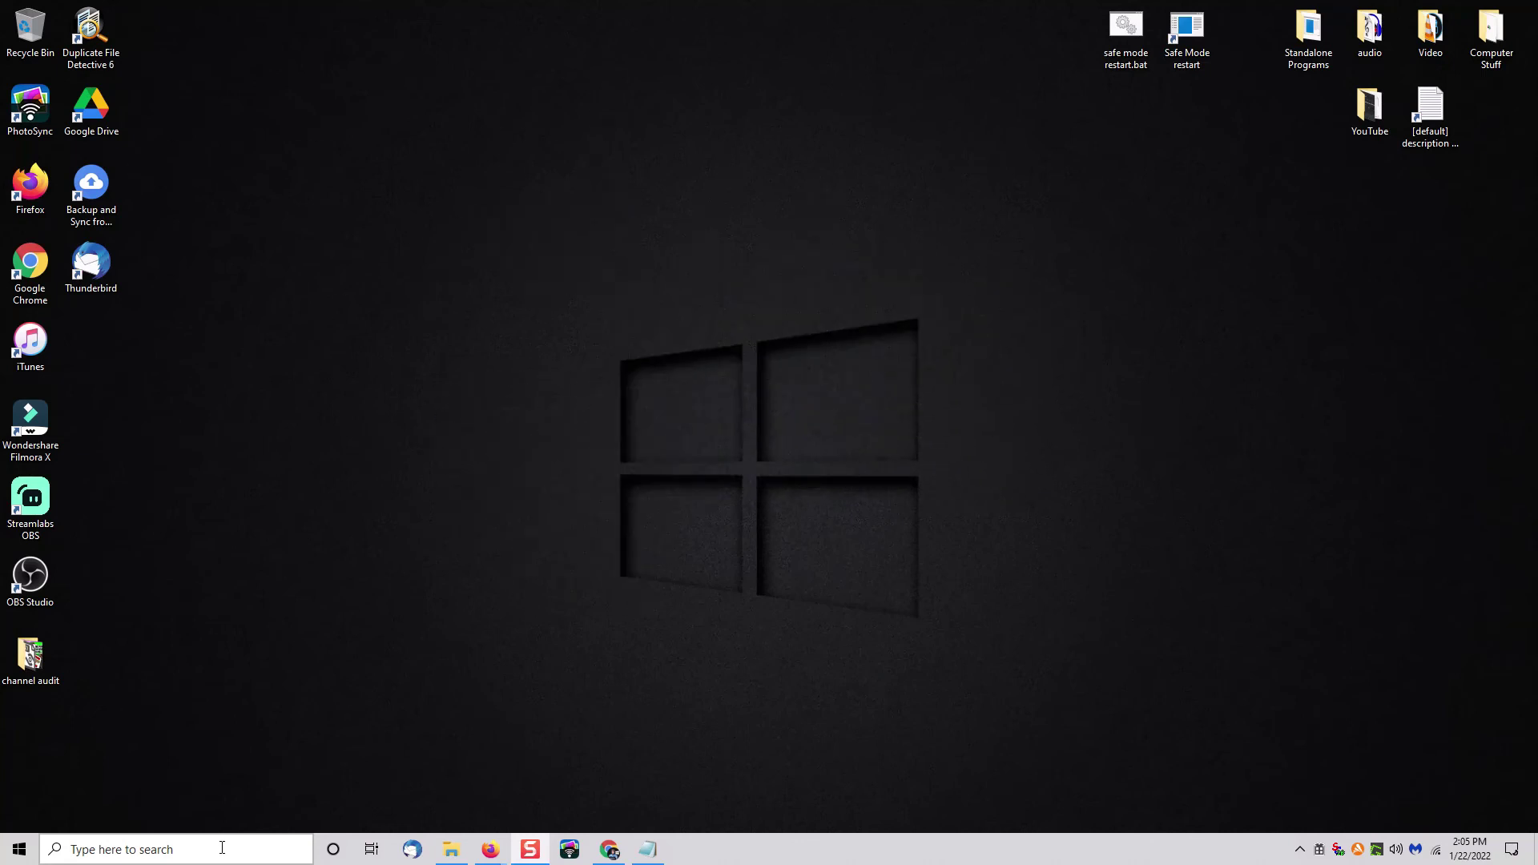
# Search 'msco' to open System Configuration and switch to its Boot tab
pyautogui.click(224, 848)
pyautogui.write('msconfig')
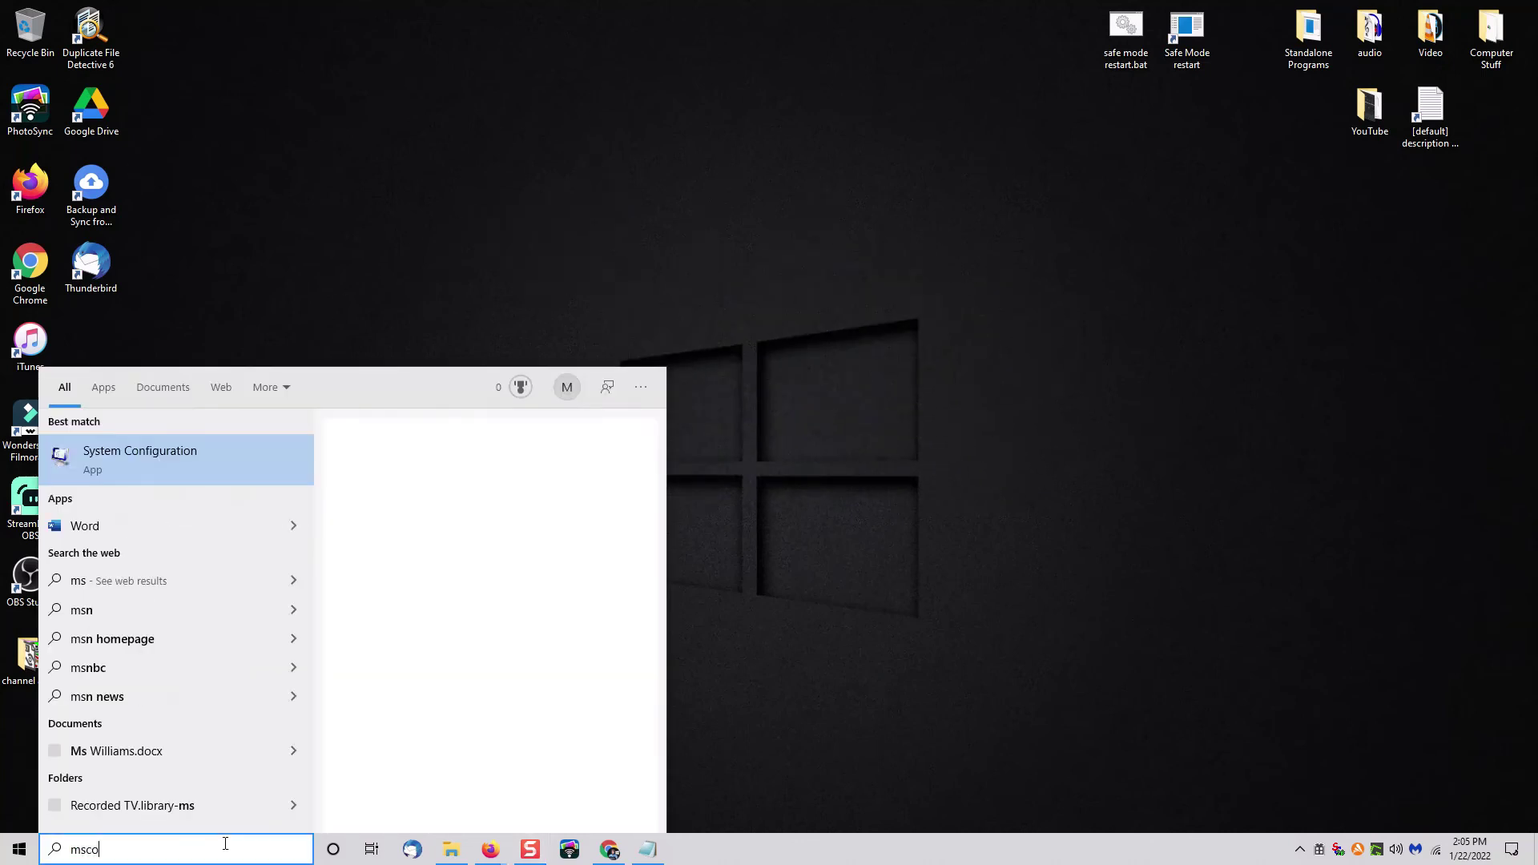
pyautogui.click(237, 483)
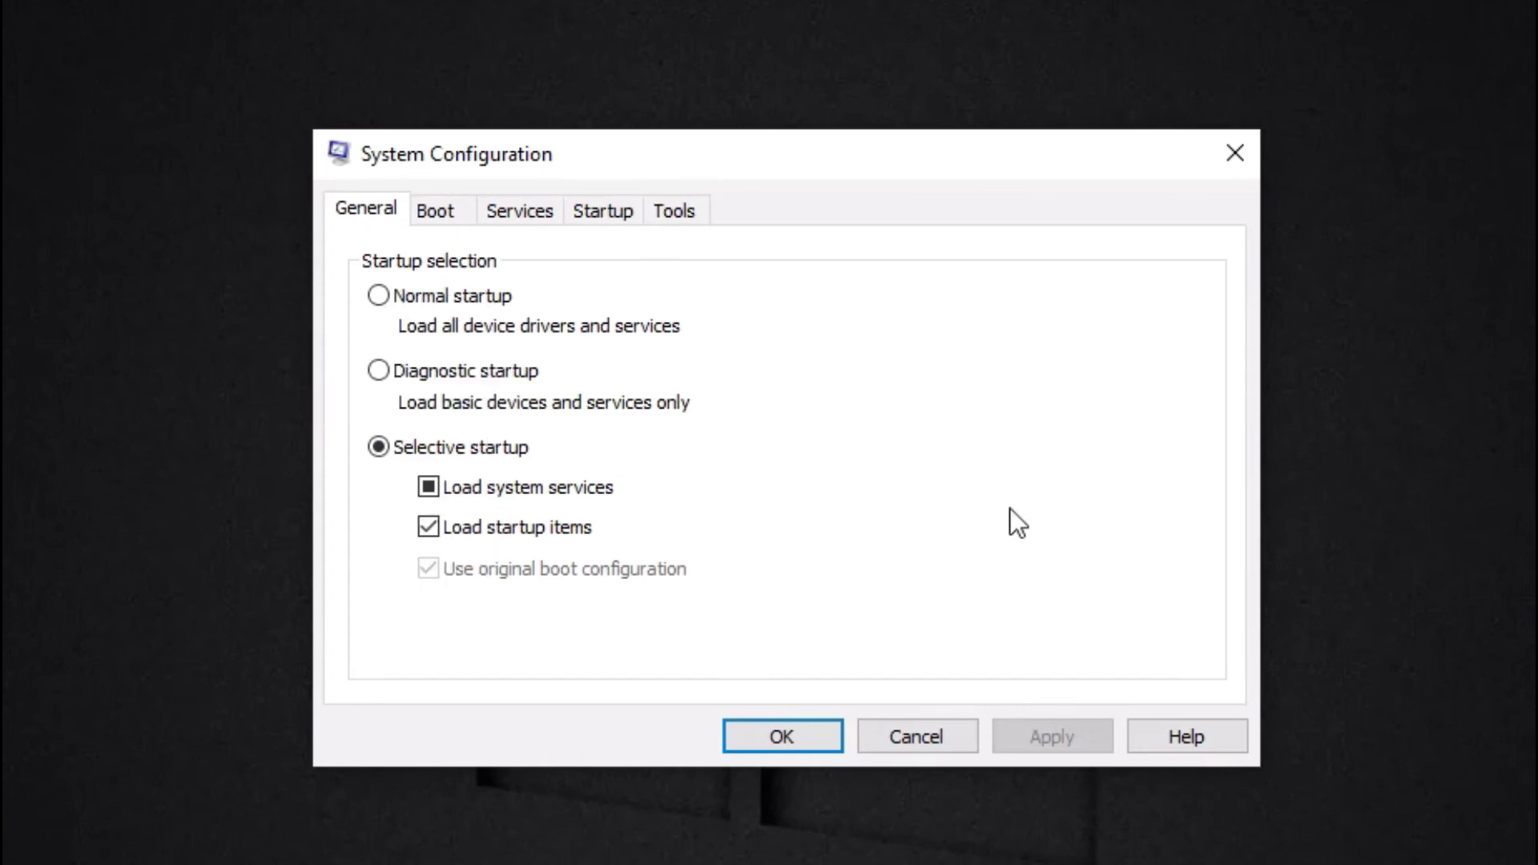
pyautogui.click(471, 213)
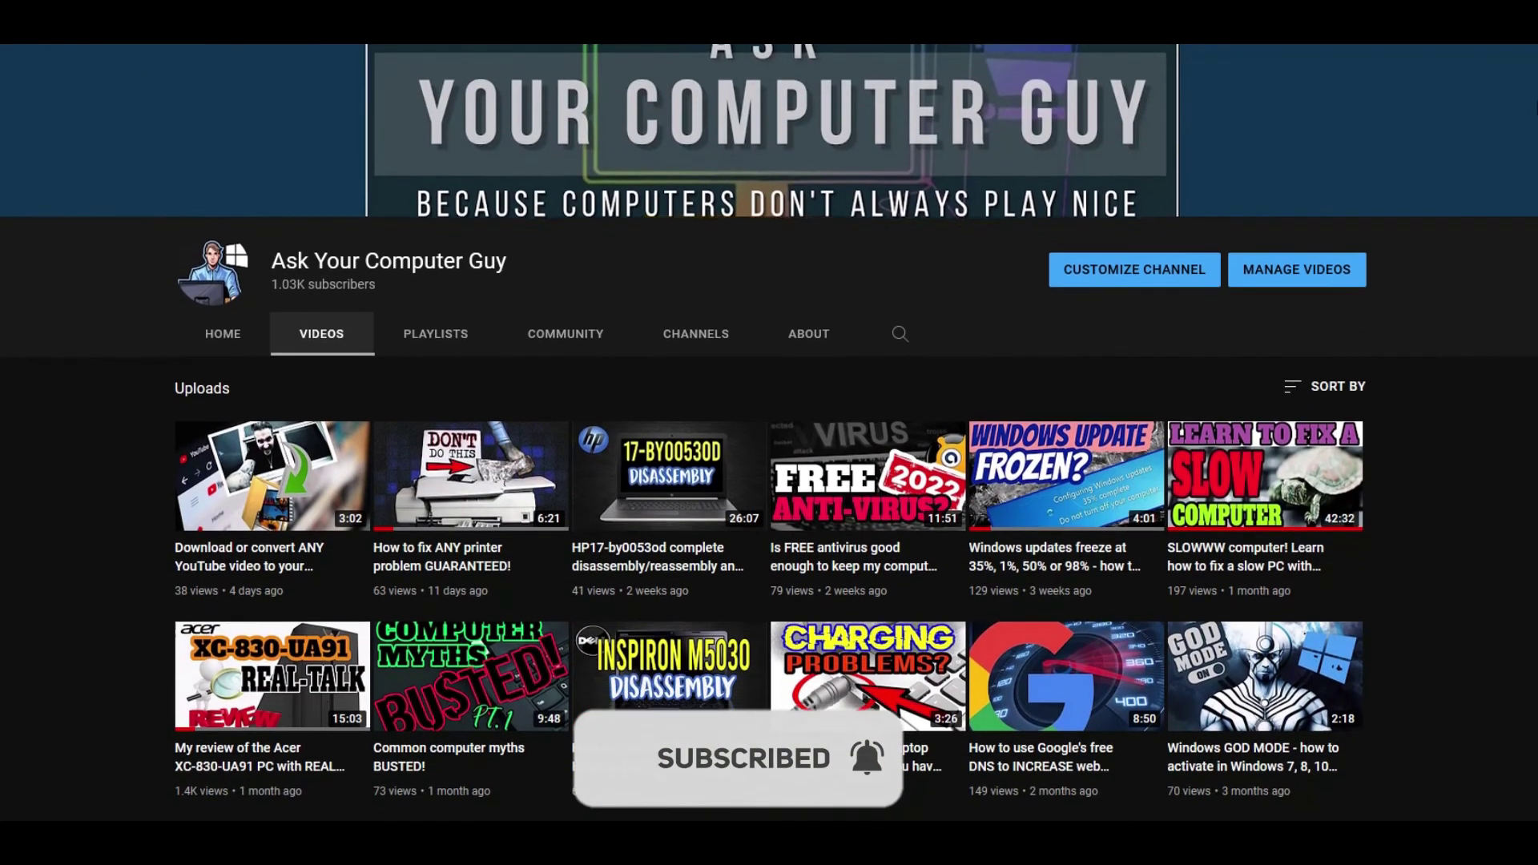
# Scroll down through the Ask Your Computer Guy channel's Videos tab
pyautogui.scroll(-2, 1531, 173)
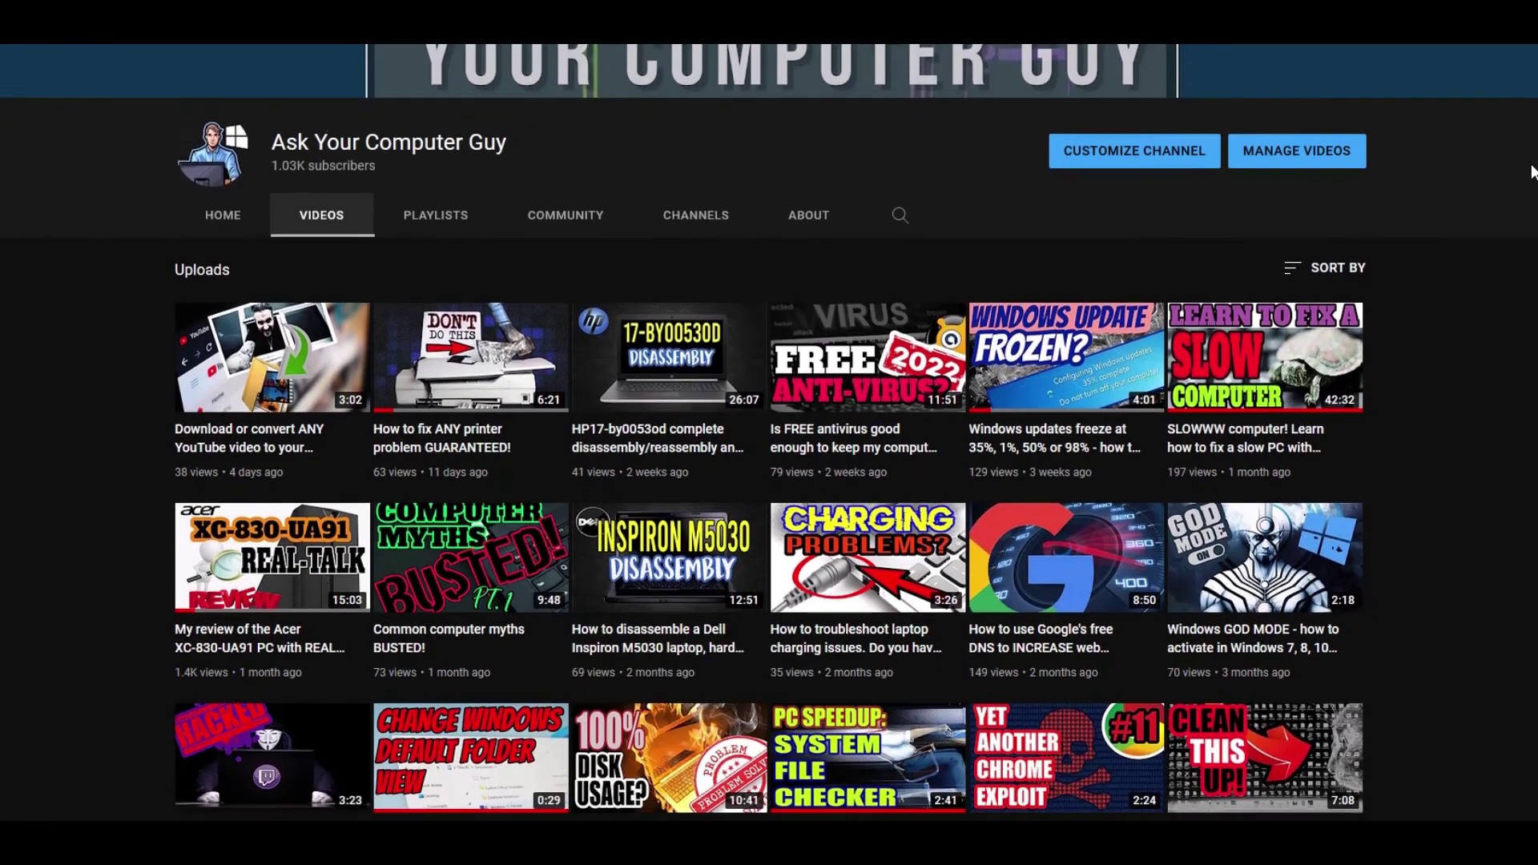
pyautogui.scroll(-2, 1530, 172)
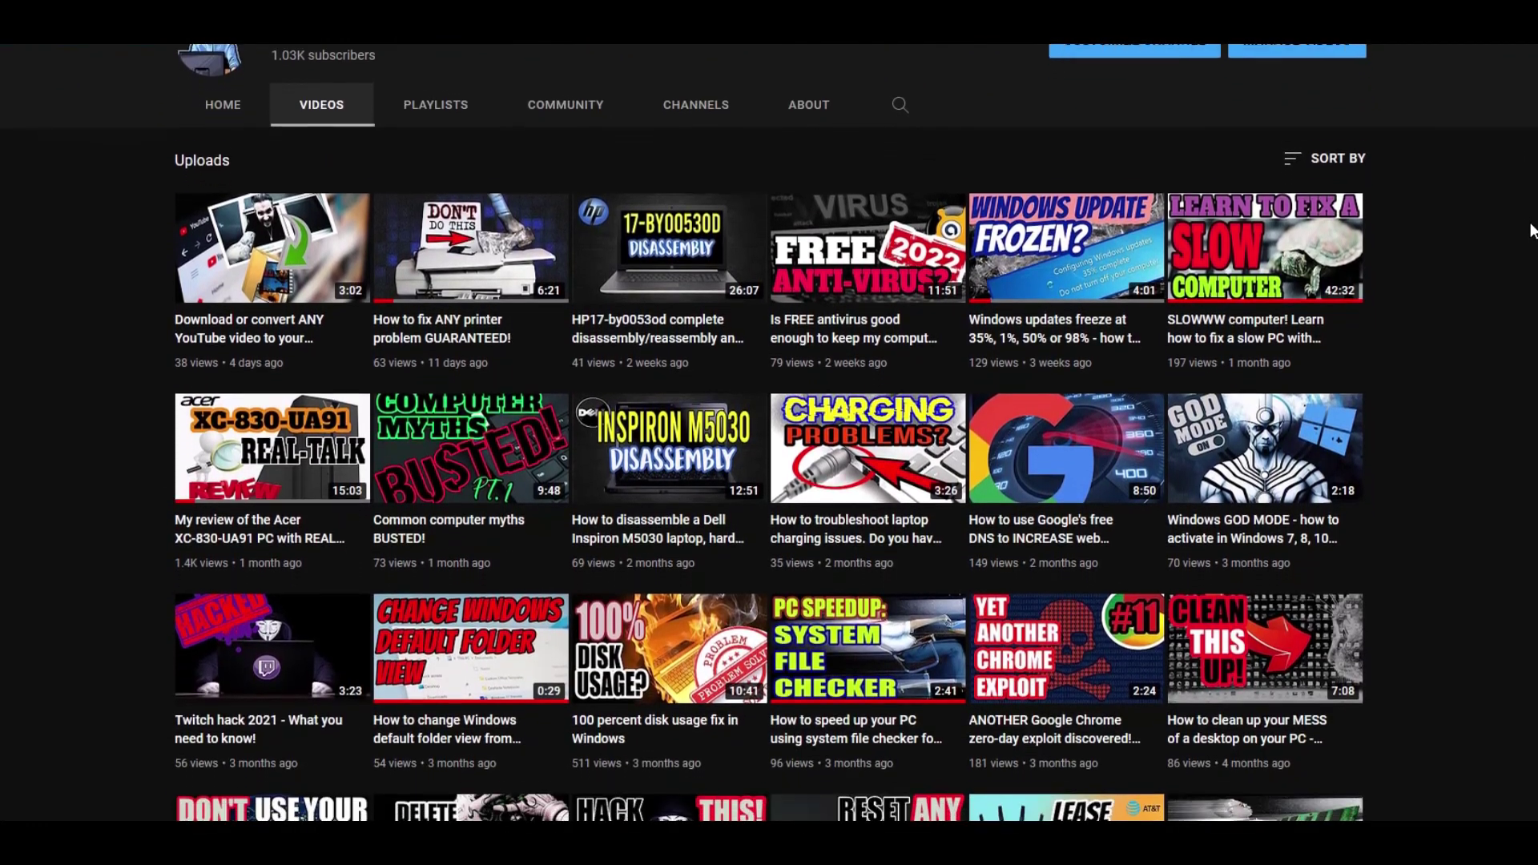
pyautogui.scroll(-6, 1531, 231)
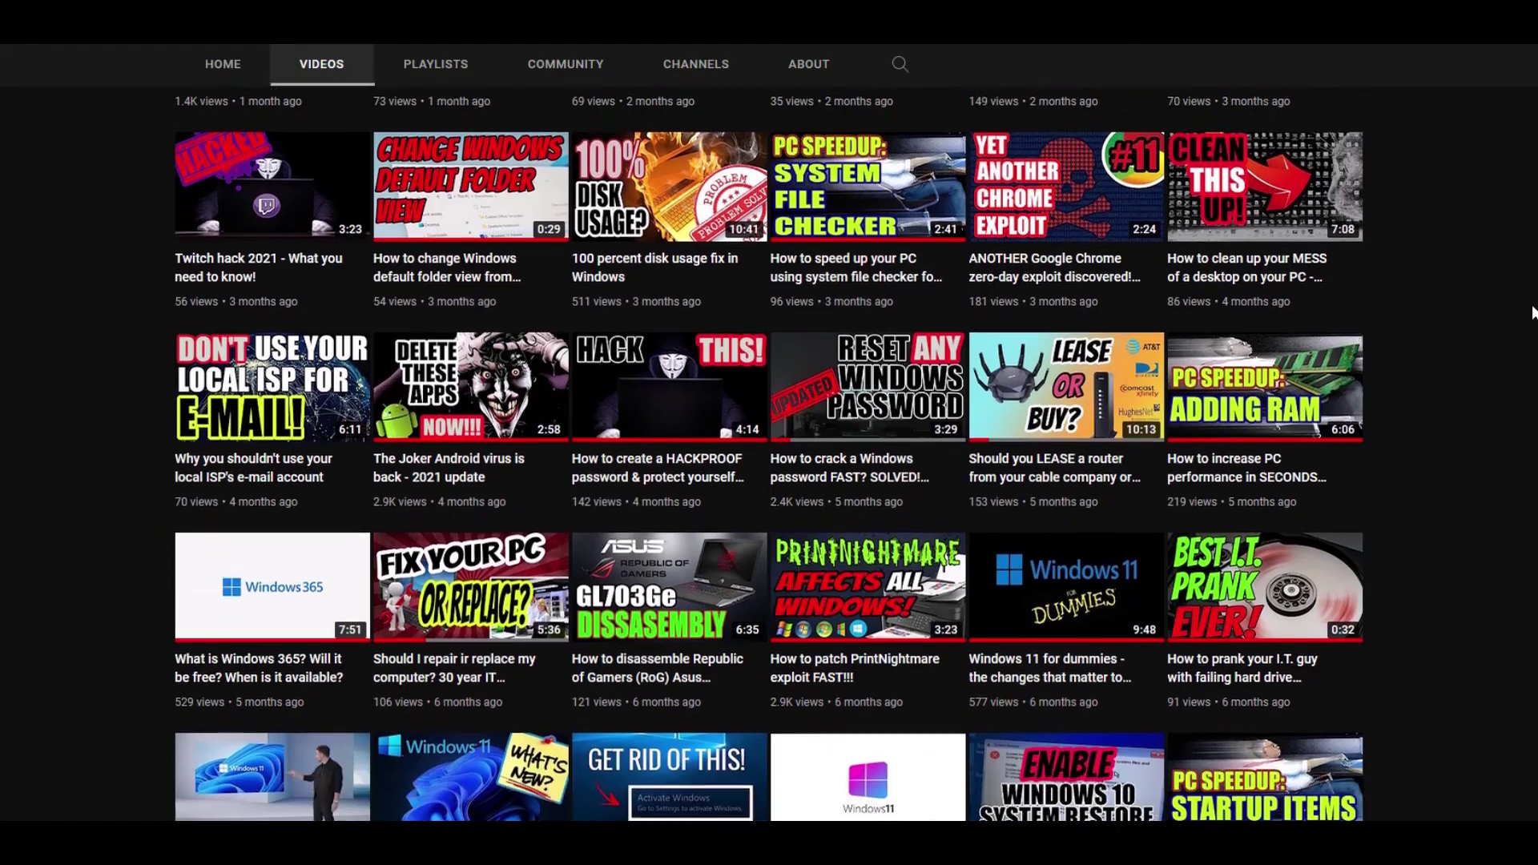
pyautogui.scroll(-2, 1532, 313)
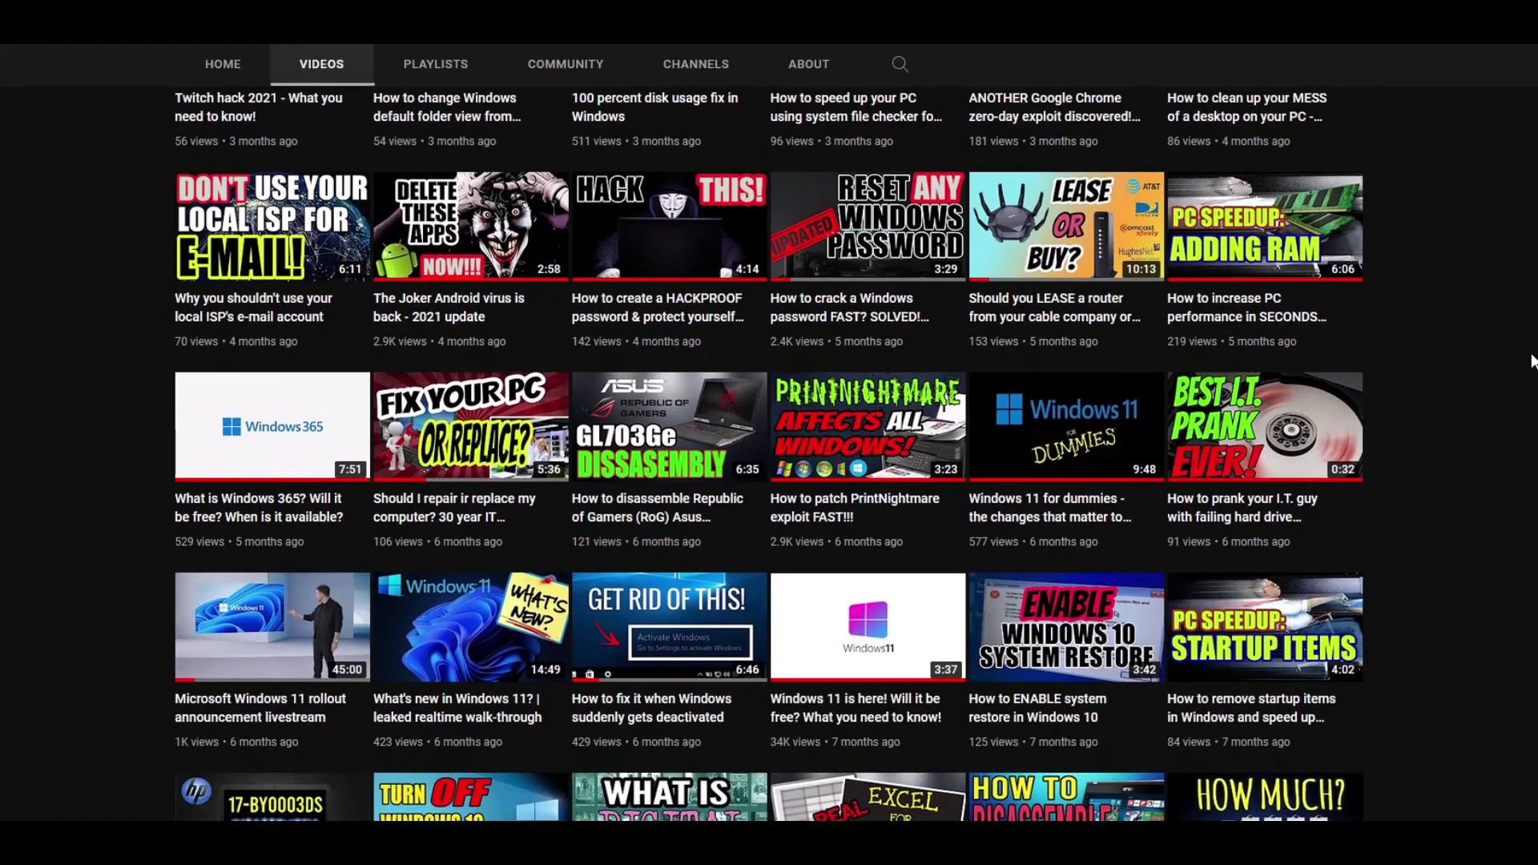